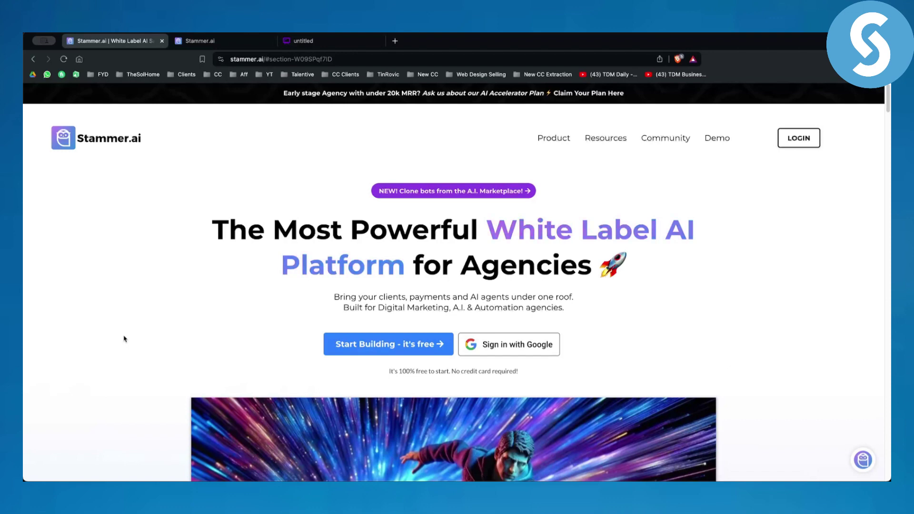
Read the homepage headline about the white label AI platform for agencies, highlighting its phrases
{"action": "left_click_drag", "start_coordinate": [214, 224], "coordinate": [612, 269]}
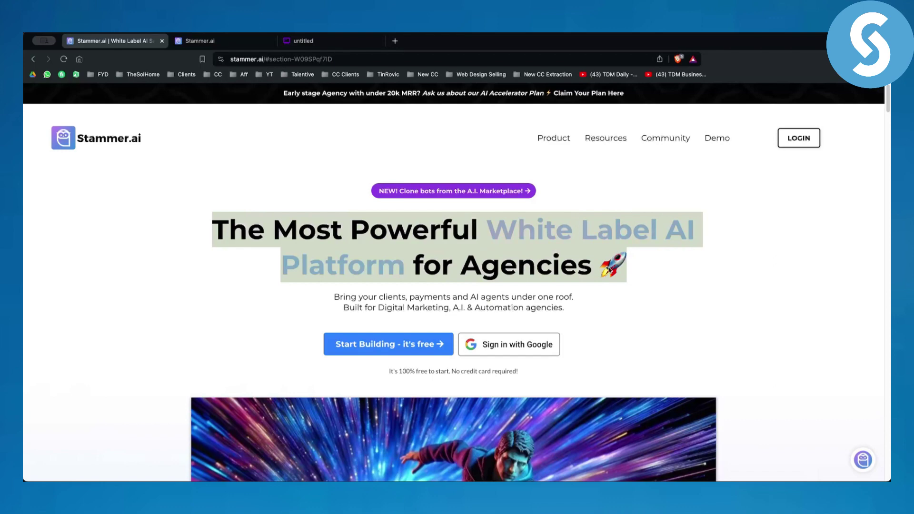
{"action": "left_click", "coordinate": [472, 266]}
{"action": "left_click_drag", "start_coordinate": [592, 267], "coordinate": [219, 231]}
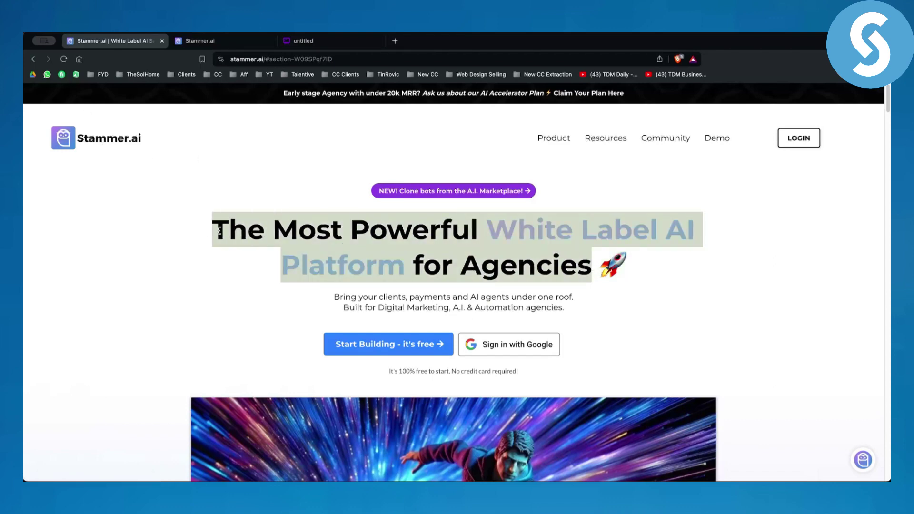
{"action": "left_click", "coordinate": [219, 231]}
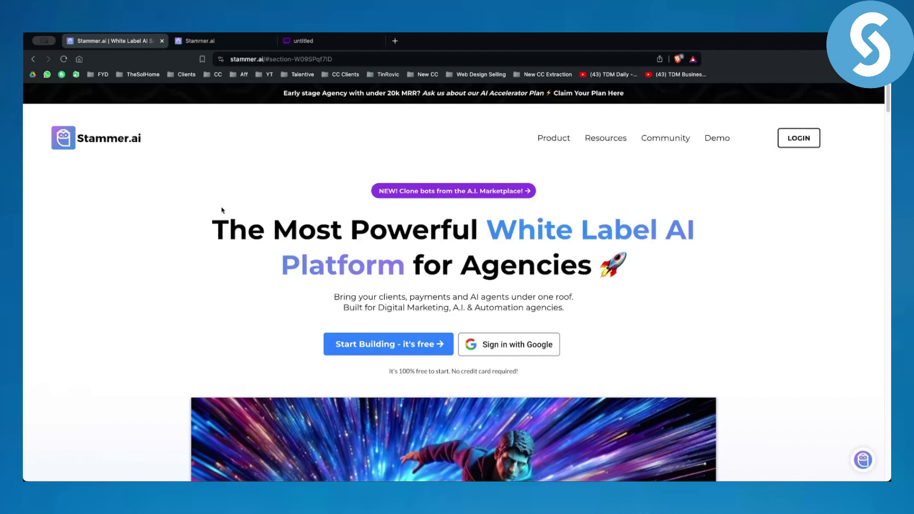
{"action": "left_click_drag", "start_coordinate": [214, 226], "coordinate": [526, 229]}
{"action": "left_click", "coordinate": [498, 227]}
{"action": "left_click_drag", "start_coordinate": [666, 229], "coordinate": [404, 269]}
{"action": "left_click", "coordinate": [435, 216]}
{"action": "left_click_drag", "start_coordinate": [666, 230], "coordinate": [404, 276]}
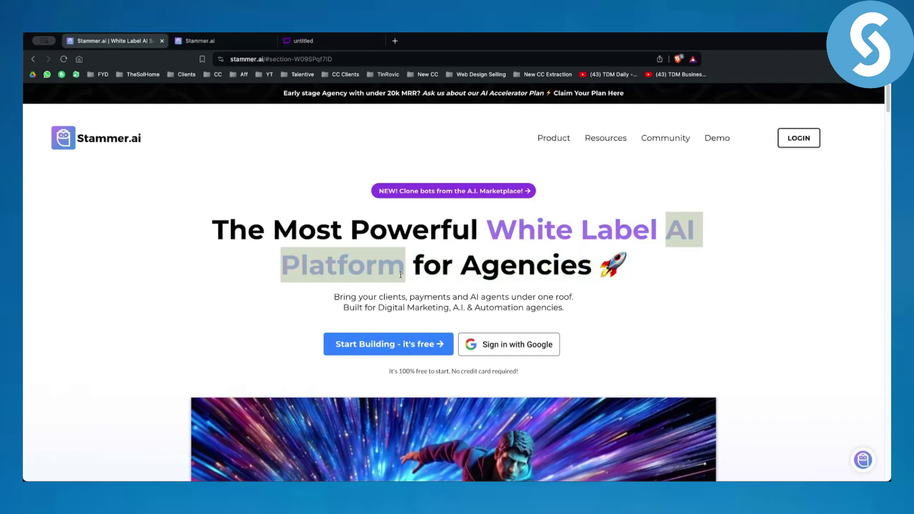
{"action": "left_click", "coordinate": [319, 270]}
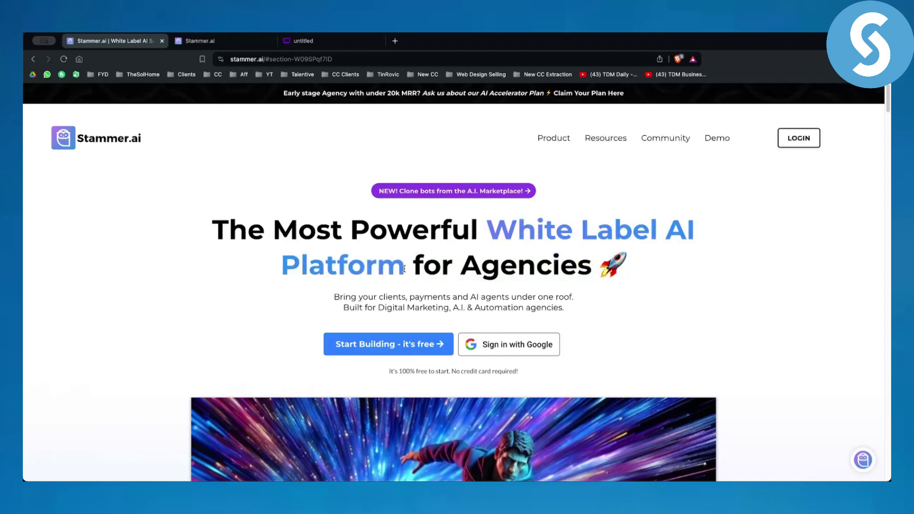
{"action": "left_click_drag", "start_coordinate": [405, 269], "coordinate": [499, 228]}
{"action": "left_click", "coordinate": [498, 228]}
{"action": "left_click_drag", "start_coordinate": [212, 233], "coordinate": [672, 241]}
{"action": "left_click", "coordinate": [671, 241]}
{"action": "left_click_drag", "start_coordinate": [211, 221], "coordinate": [678, 282]}
{"action": "left_click", "coordinate": [667, 280]}
Find the "More than just AI Chatbots" section of the homepage and highlight its "AI Chatbots" heading text
{"action": "scroll", "coordinate": [162, 315], "scroll_direction": "down", "scroll_amount": 2}
{"action": "scroll", "coordinate": [161, 313], "scroll_direction": "up", "scroll_amount": 2}
{"action": "scroll", "coordinate": [150, 310], "scroll_direction": "down", "scroll_amount": 3}
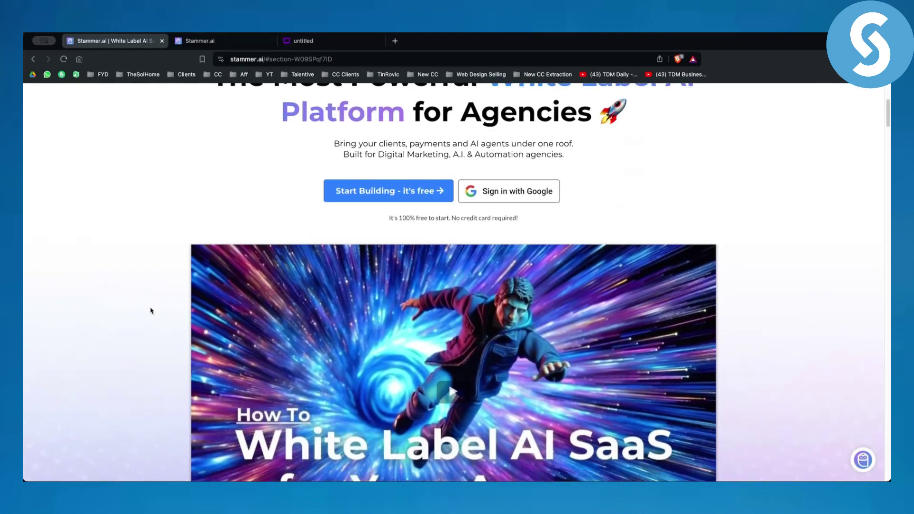
{"action": "scroll", "coordinate": [151, 311], "scroll_direction": "down", "scroll_amount": 17}
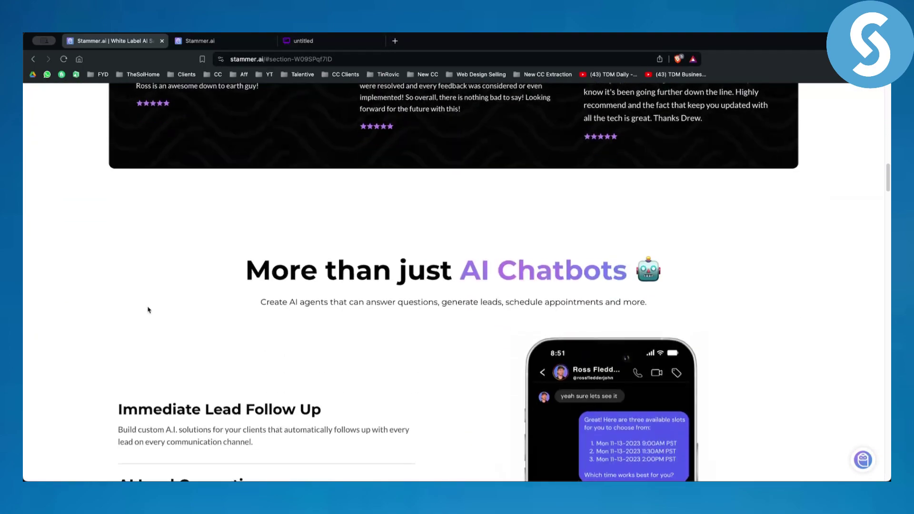
{"action": "scroll", "coordinate": [147, 310], "scroll_direction": "down", "scroll_amount": 4}
{"action": "scroll", "coordinate": [593, 124], "scroll_direction": "up", "scroll_amount": 1}
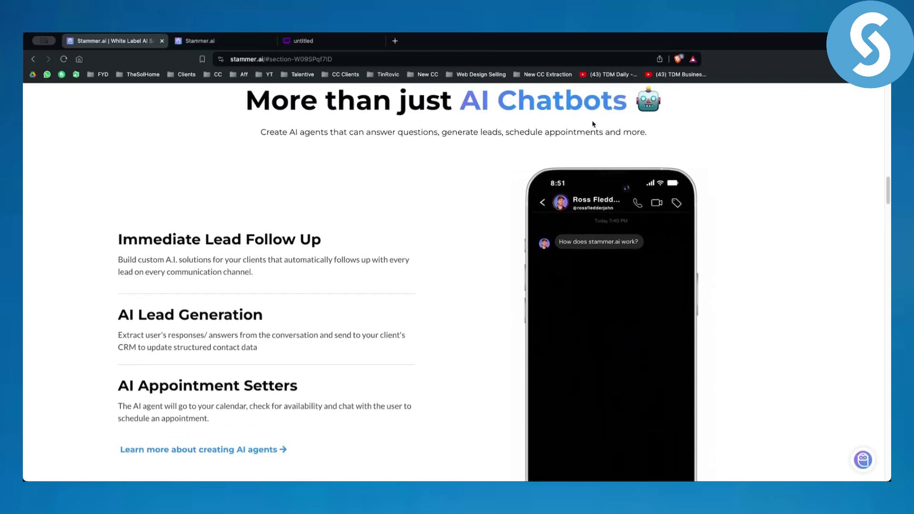
{"action": "left_click_drag", "start_coordinate": [462, 100], "coordinate": [713, 94]}
{"action": "left_click", "coordinate": [673, 112]}
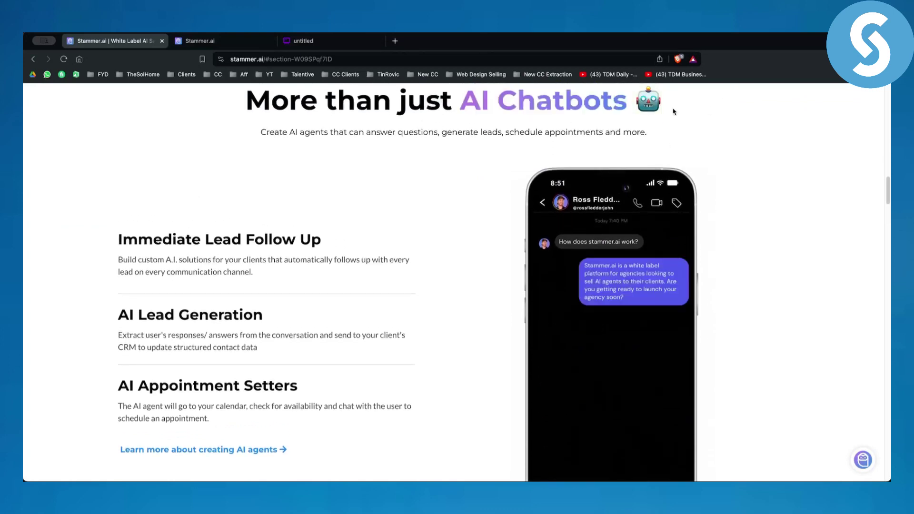
{"action": "scroll", "coordinate": [674, 111], "scroll_direction": "up", "scroll_amount": 1}
{"action": "left_click_drag", "start_coordinate": [462, 108], "coordinate": [678, 113]}
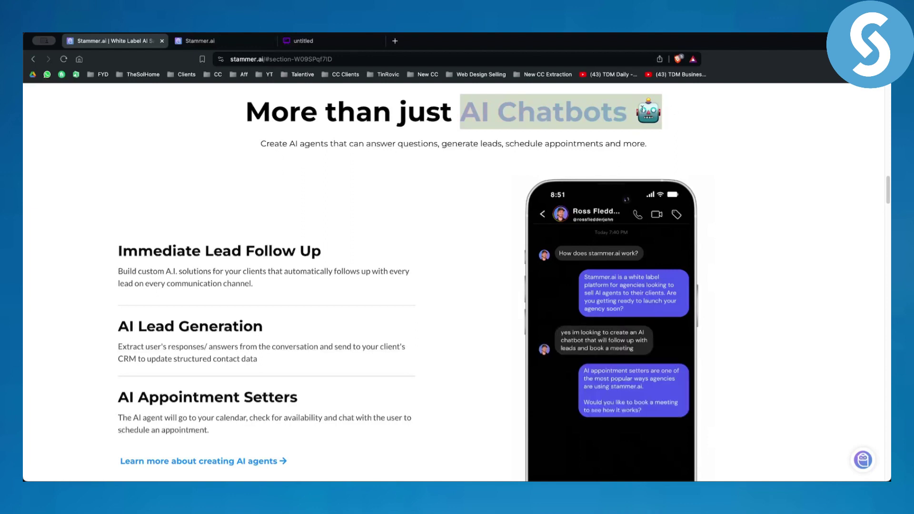
{"action": "left_click", "coordinate": [676, 116]}
{"action": "triple_click", "coordinate": [676, 116]}
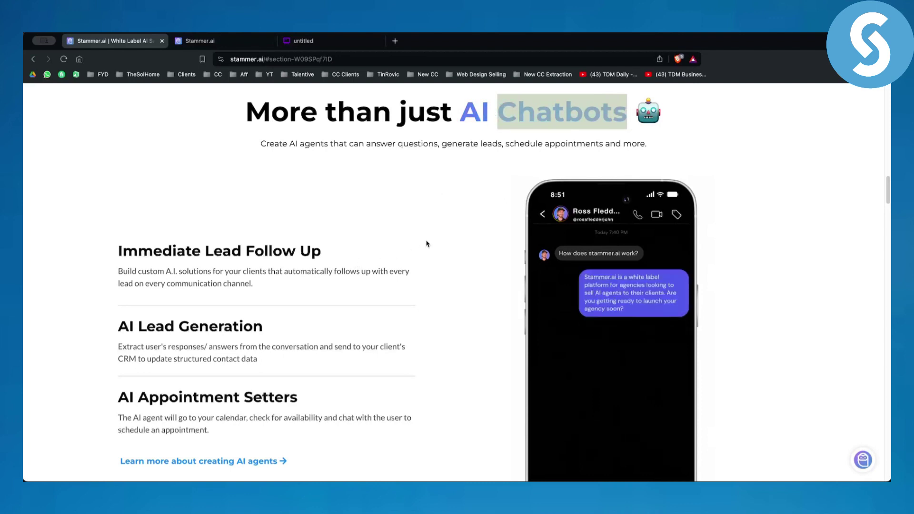
Open the site's chat assistant below the AI Chatbots section to look at it, and close it again
{"action": "scroll", "coordinate": [426, 245], "scroll_direction": "down", "scroll_amount": 2}
{"action": "scroll", "coordinate": [426, 244], "scroll_direction": "down", "scroll_amount": 1}
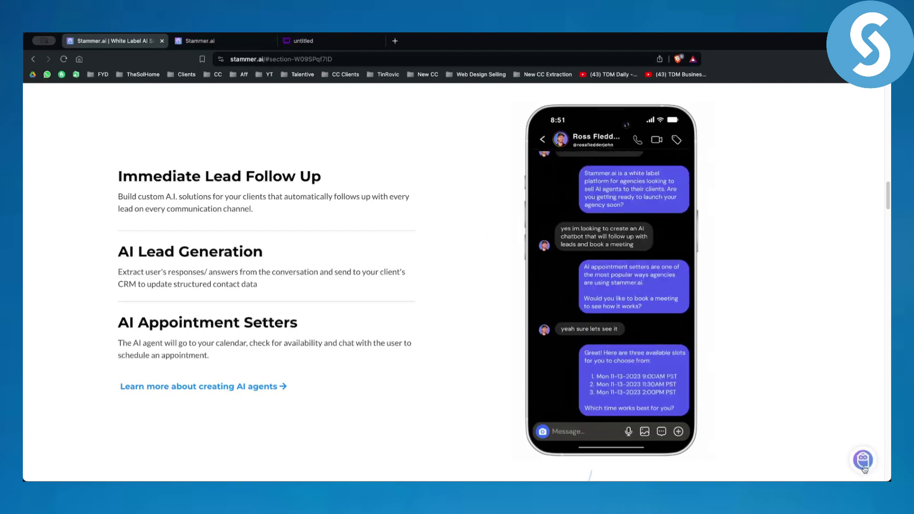
{"action": "left_click", "coordinate": [866, 466]}
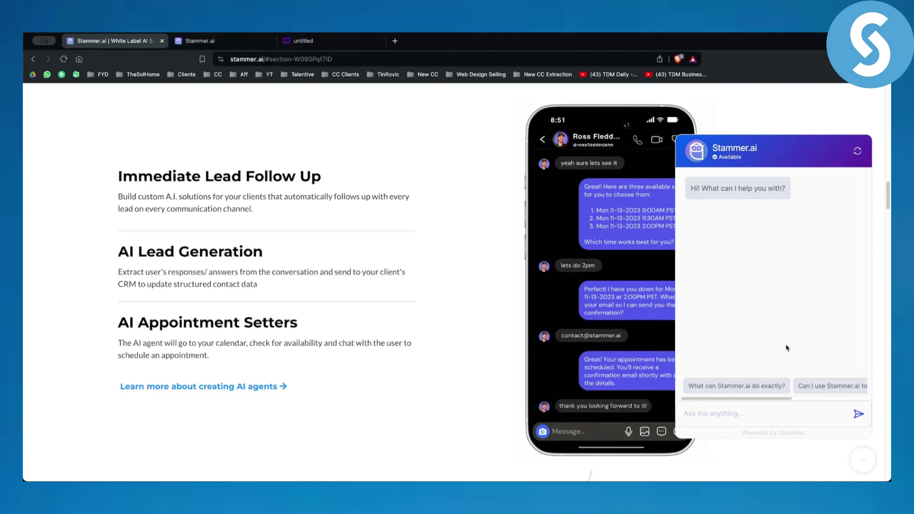
{"action": "left_click", "coordinate": [860, 460]}
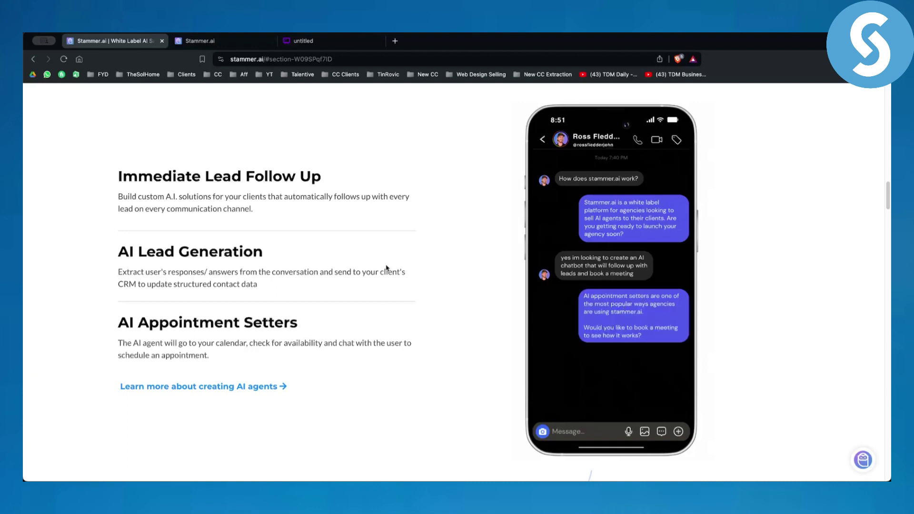
Read the Immediate Lead Follow Up, AI Lead Generation and AI Appointment Setters descriptions, highlighting their text
{"action": "left_click_drag", "start_coordinate": [117, 177], "coordinate": [362, 182]}
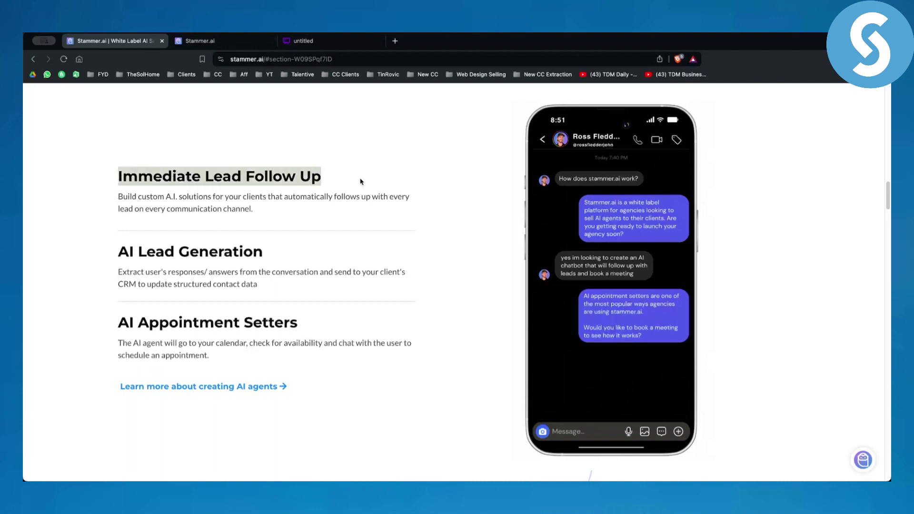
{"action": "left_click", "coordinate": [121, 251]}
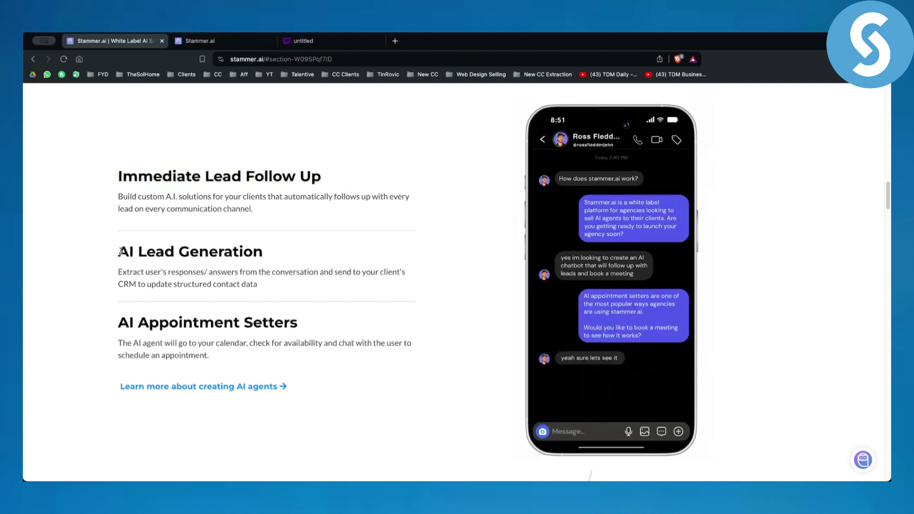
{"action": "left_click_drag", "start_coordinate": [121, 251], "coordinate": [307, 256]}
{"action": "left_click", "coordinate": [197, 254]}
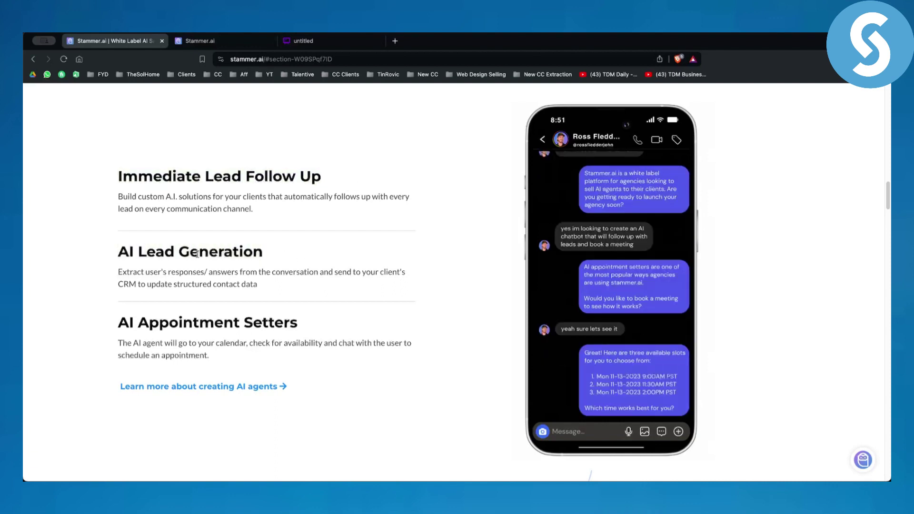
{"action": "left_click_drag", "start_coordinate": [118, 272], "coordinate": [140, 284]}
{"action": "left_click", "coordinate": [145, 281]}
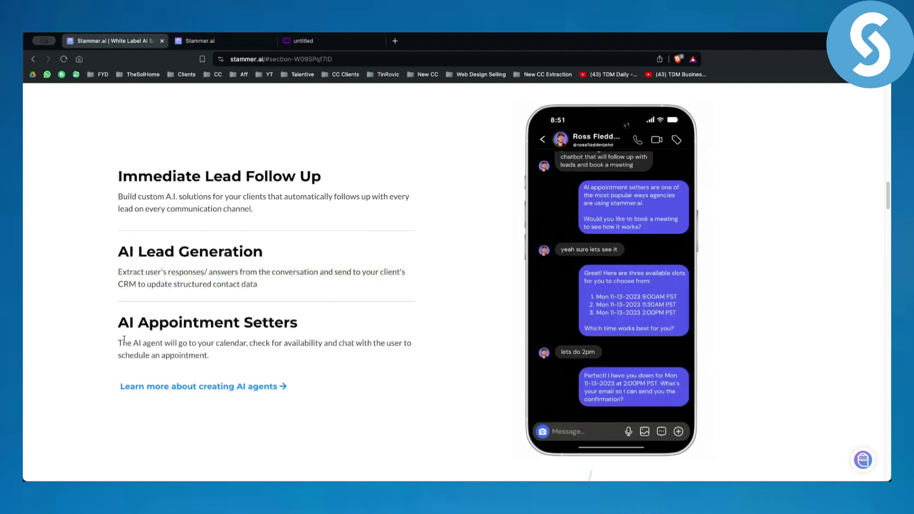
{"action": "left_click_drag", "start_coordinate": [118, 324], "coordinate": [351, 333]}
{"action": "left_click", "coordinate": [284, 326]}
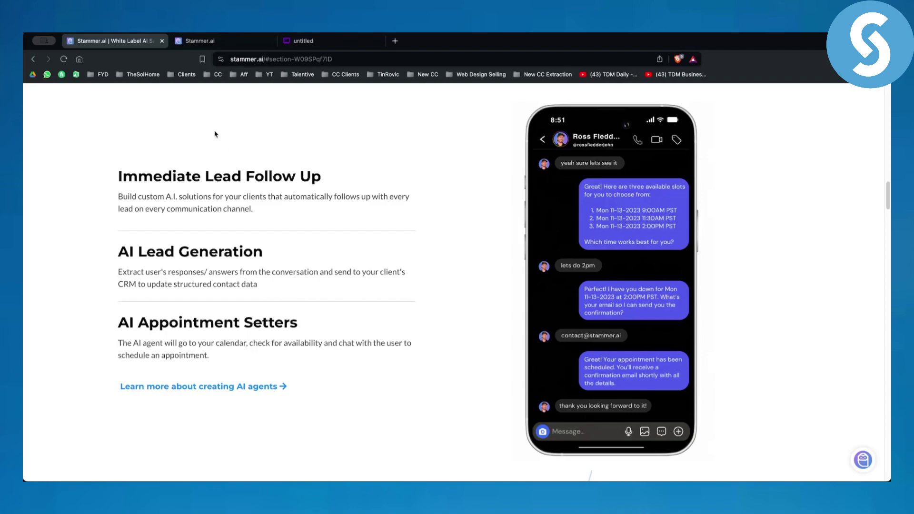
Go to the product pricing section and compare the monthly prices of the Startup, Agency and Full SaaS Mode plans
{"action": "scroll", "coordinate": [238, 152], "scroll_direction": "up", "scroll_amount": 15}
{"action": "mouse_move", "coordinate": [553, 139]}
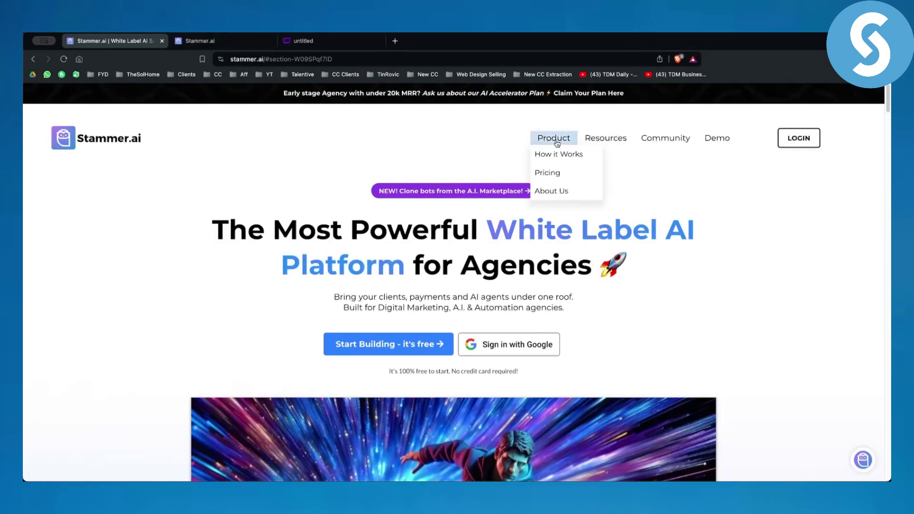
{"action": "left_click", "coordinate": [555, 177]}
{"action": "scroll", "coordinate": [268, 229], "scroll_direction": "down", "scroll_amount": 2}
{"action": "scroll", "coordinate": [267, 238], "scroll_direction": "up", "scroll_amount": 2}
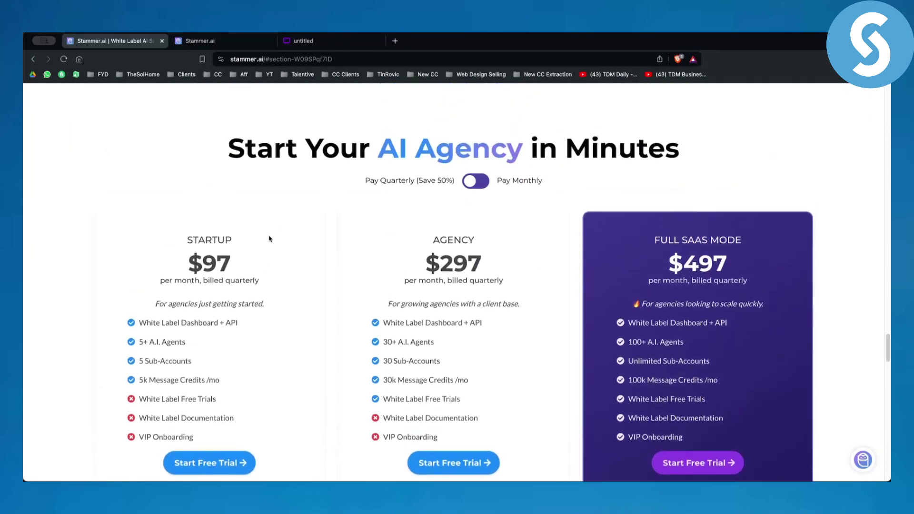
{"action": "left_click_drag", "start_coordinate": [183, 258], "coordinate": [302, 257]}
{"action": "left_click", "coordinate": [239, 244]}
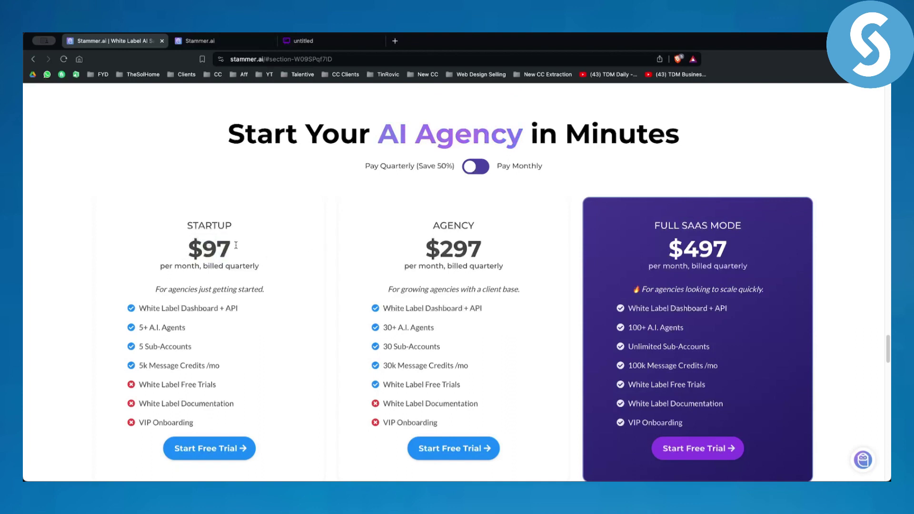
{"action": "left_click_drag", "start_coordinate": [429, 247], "coordinate": [497, 259]}
{"action": "left_click_drag", "start_coordinate": [671, 247], "coordinate": [707, 264]}
{"action": "left_click", "coordinate": [707, 264]}
Check the AI agent and monthly message credit allowances of the Startup plan
{"action": "left_click_drag", "start_coordinate": [143, 325], "coordinate": [139, 327]}
{"action": "left_click_drag", "start_coordinate": [142, 325], "coordinate": [196, 333]}
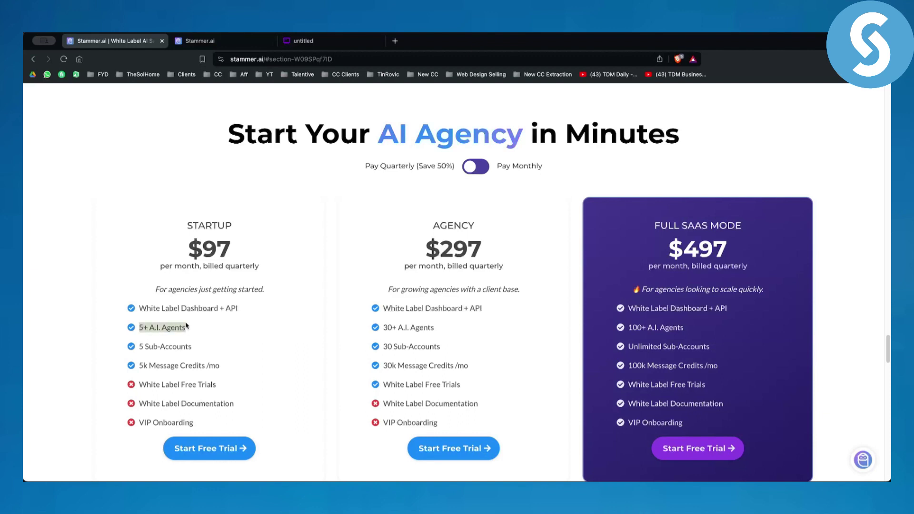
{"action": "left_click", "coordinate": [154, 371]}
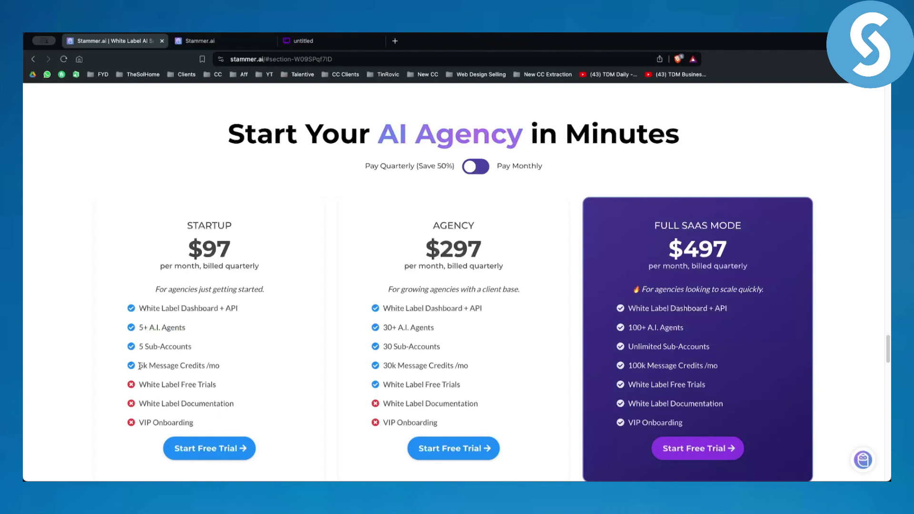
{"action": "left_click_drag", "start_coordinate": [139, 366], "coordinate": [181, 364]}
{"action": "left_click", "coordinate": [180, 365]}
{"action": "left_click_drag", "start_coordinate": [139, 366], "coordinate": [249, 366]}
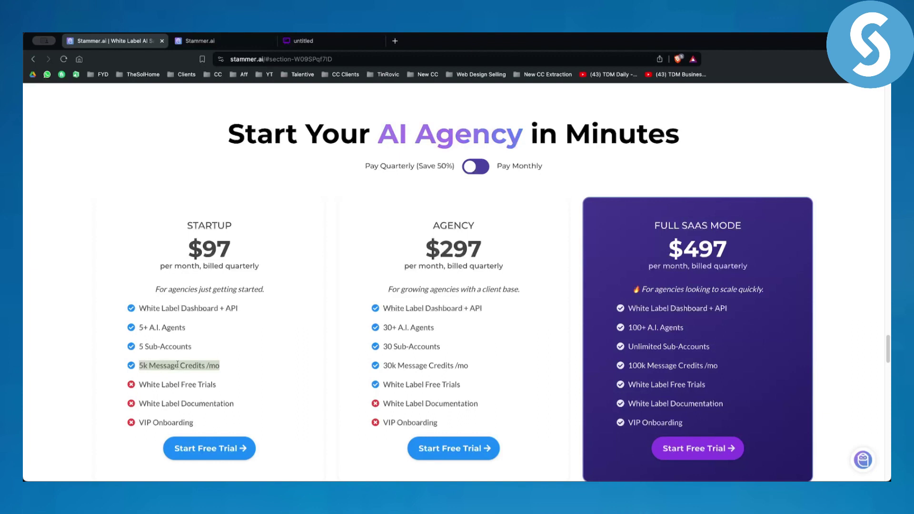
{"action": "left_click", "coordinate": [199, 365]}
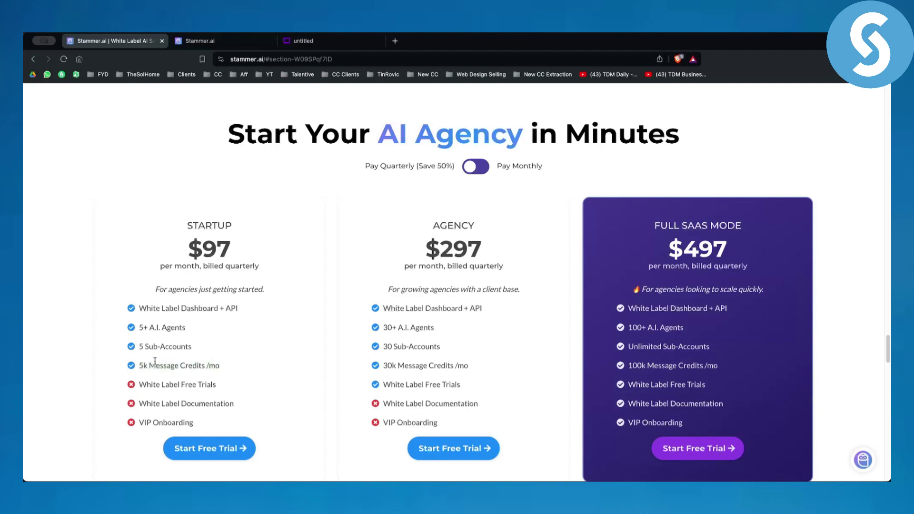
Check the Agency plan's message credits and AI agents, and the AI agent allowance of Full SaaS Mode
{"action": "left_click_drag", "start_coordinate": [384, 367], "coordinate": [493, 367]}
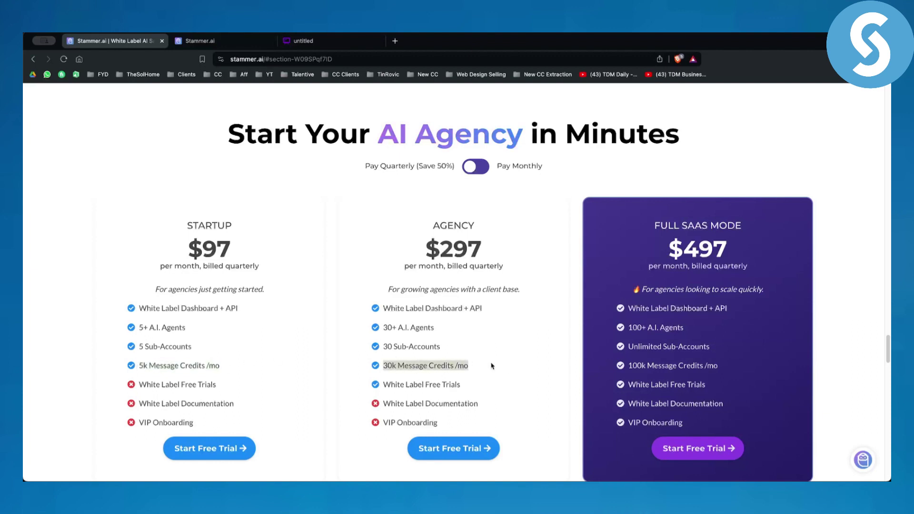
{"action": "left_click", "coordinate": [449, 364]}
{"action": "left_click_drag", "start_coordinate": [384, 327], "coordinate": [455, 329]}
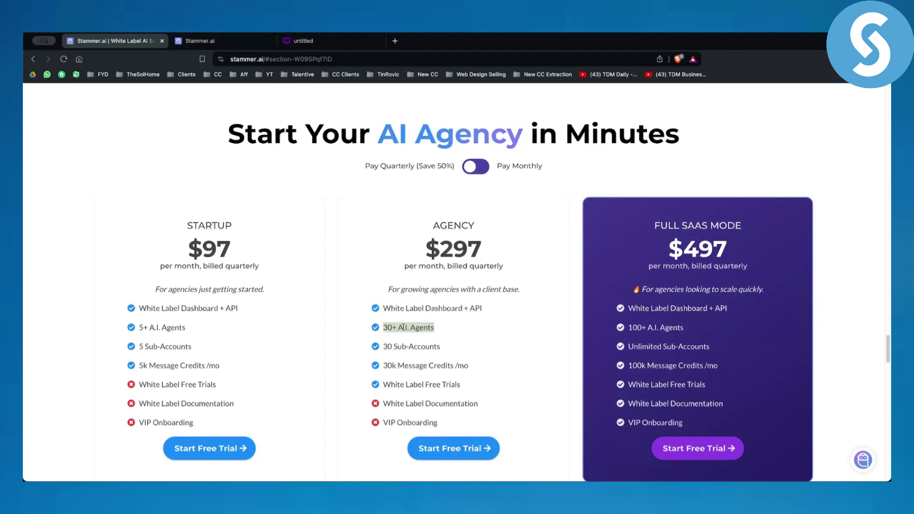
{"action": "triple_click", "coordinate": [662, 327]}
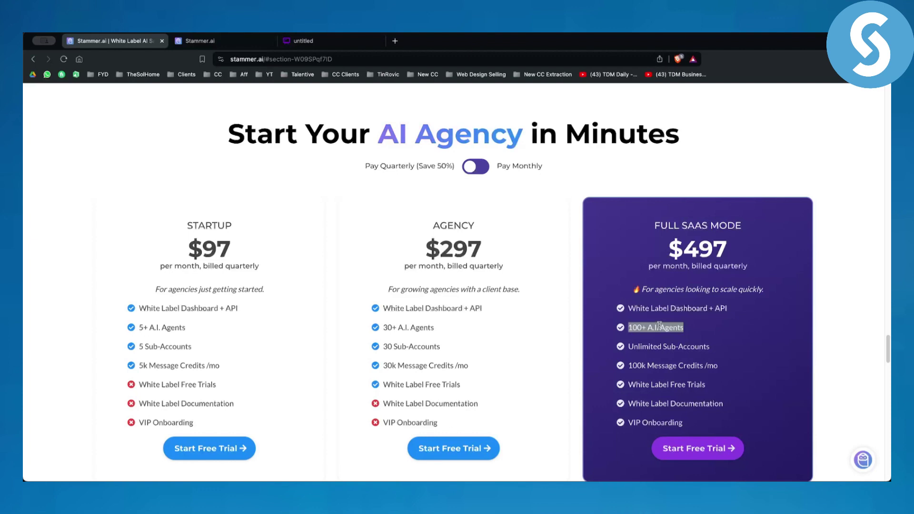
{"action": "left_click", "coordinate": [659, 326]}
{"action": "triple_click", "coordinate": [659, 325]}
{"action": "left_click", "coordinate": [697, 225]}
{"action": "triple_click", "coordinate": [697, 225]}
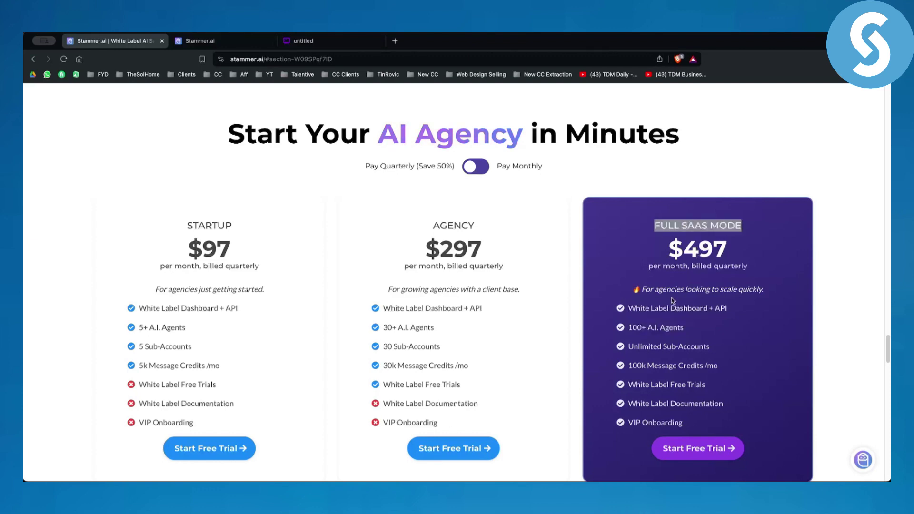
{"action": "left_click", "coordinate": [633, 302]}
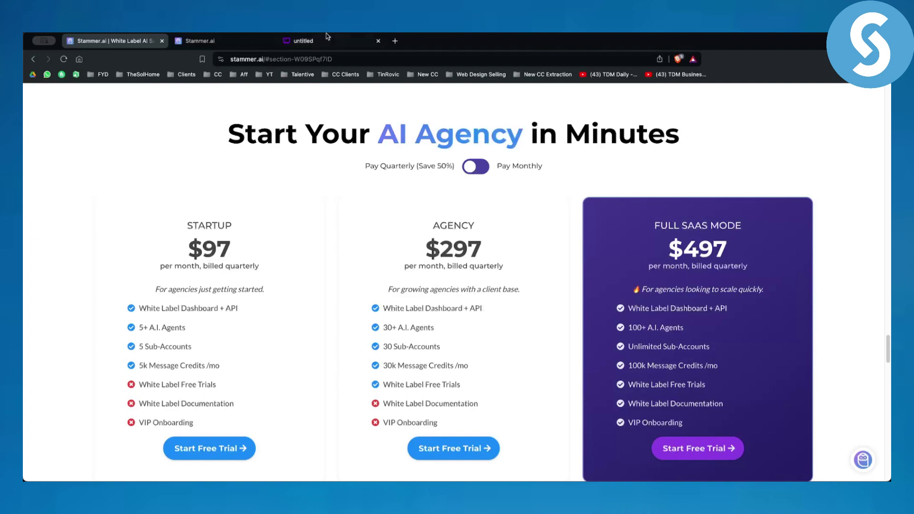
Switch to the untitled Whimsical flowchart and examine the Stammer AI monthly cost box
{"action": "left_click", "coordinate": [323, 42]}
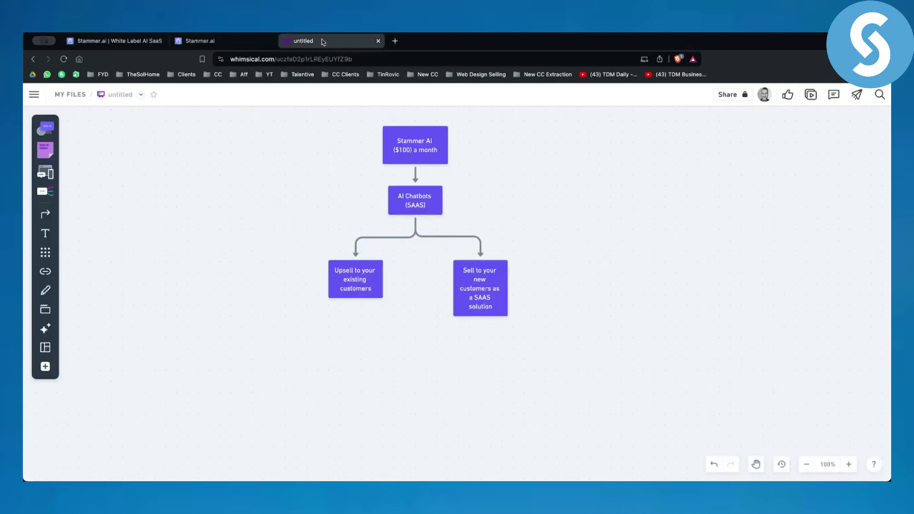
{"action": "left_click", "coordinate": [410, 150]}
{"action": "left_click", "coordinate": [543, 159]}
{"action": "left_click", "coordinate": [415, 162]}
{"action": "left_click", "coordinate": [285, 150]}
Return to the Stammer.ai pricing plans and review the Full SaaS Mode price and the Startup plan's agent allowance and price
{"action": "left_click", "coordinate": [125, 42]}
{"action": "double_click", "coordinate": [706, 248]}
{"action": "left_click", "coordinate": [704, 250]}
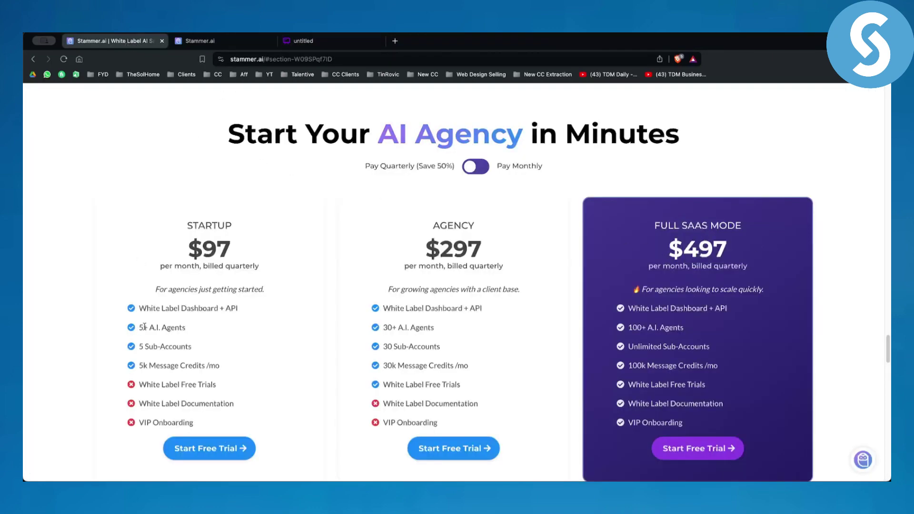
{"action": "left_click_drag", "start_coordinate": [139, 328], "coordinate": [179, 329]}
{"action": "left_click", "coordinate": [179, 329]}
{"action": "double_click", "coordinate": [205, 249]}
Switch back to the Whimsical flowchart and select the Stammer AI monthly cost box
{"action": "left_click", "coordinate": [314, 41]}
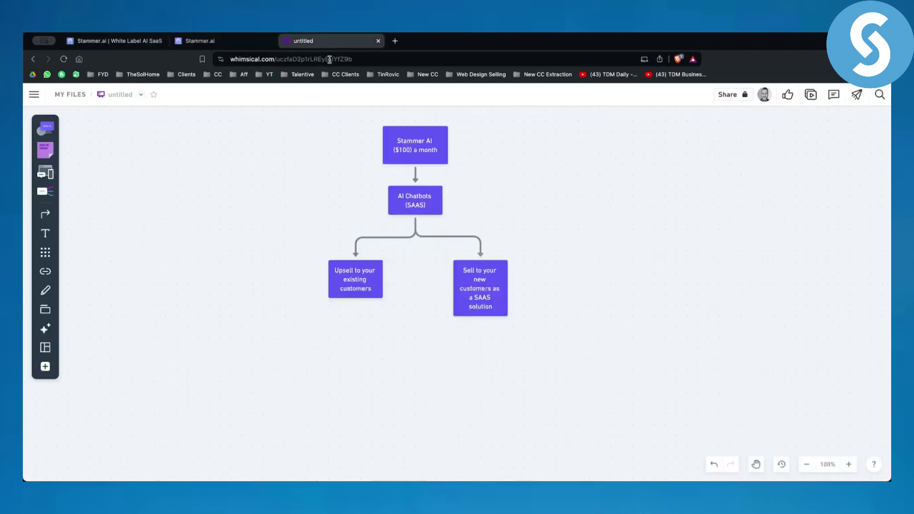
{"action": "left_click", "coordinate": [403, 153]}
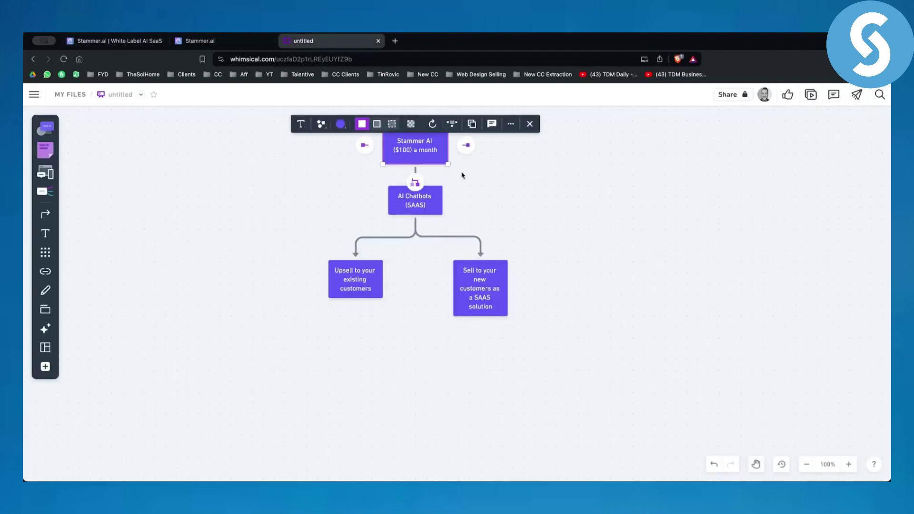
Examine the flowchart's AI Chatbots (SAAS) box and the box about upselling to existing customers
{"action": "left_click", "coordinate": [484, 172]}
{"action": "left_click", "coordinate": [423, 201]}
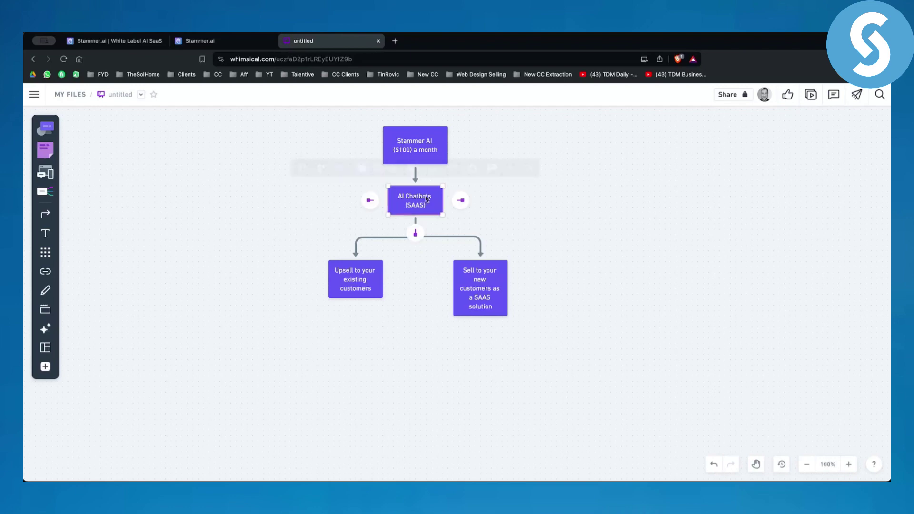
{"action": "left_click", "coordinate": [529, 197]}
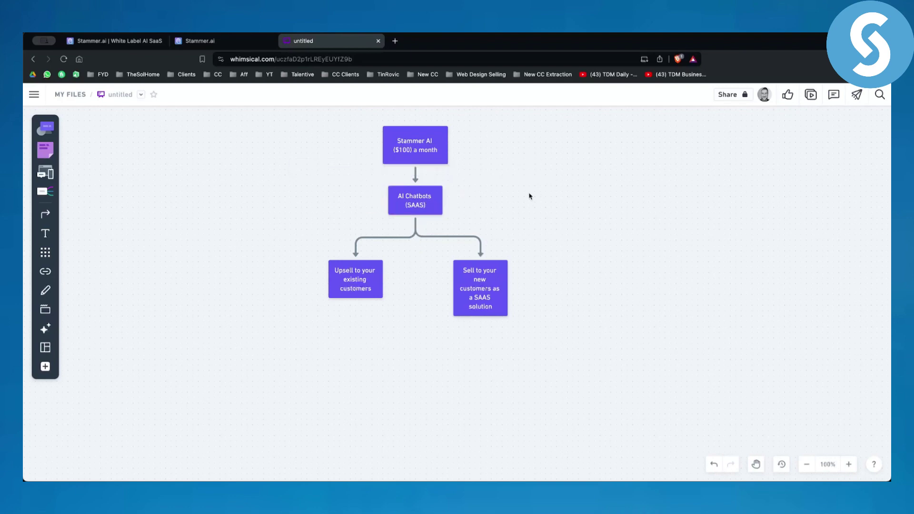
{"action": "left_click", "coordinate": [426, 202]}
{"action": "left_click", "coordinate": [296, 238]}
{"action": "left_click", "coordinate": [355, 287]}
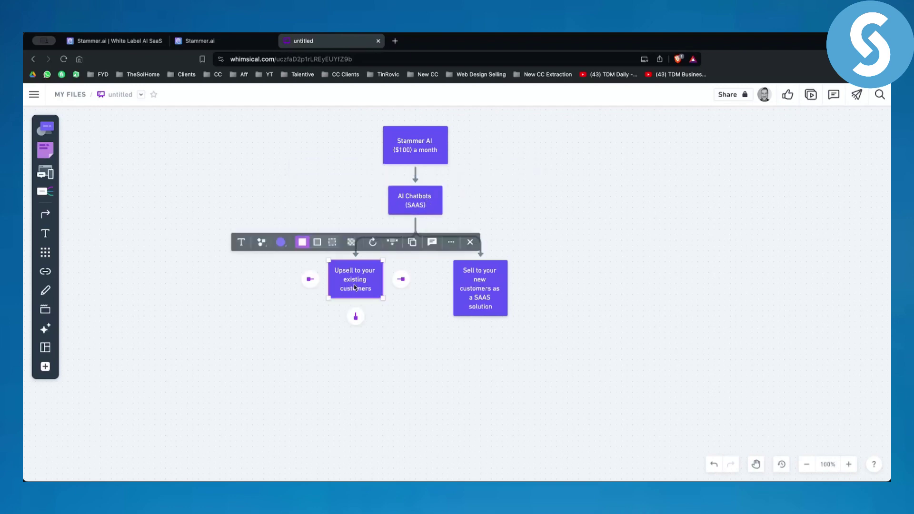
{"action": "left_click", "coordinate": [379, 354]}
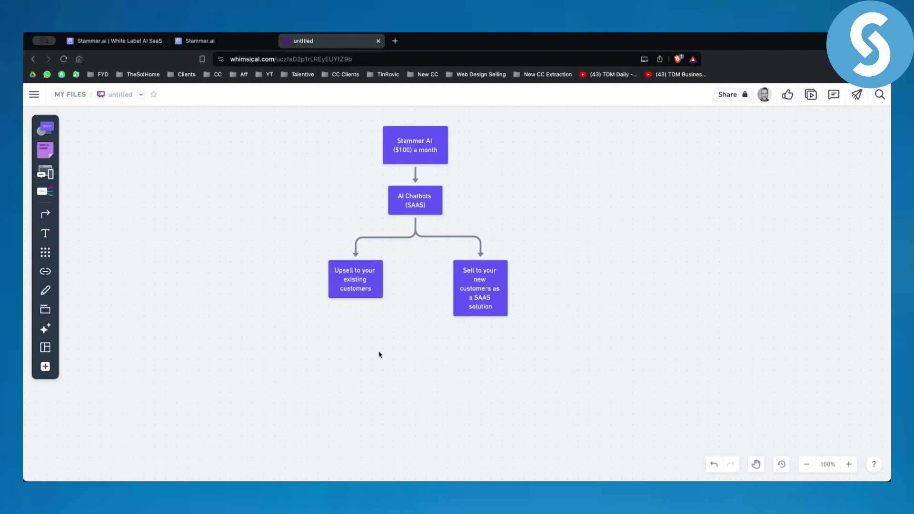
{"action": "left_click", "coordinate": [355, 287]}
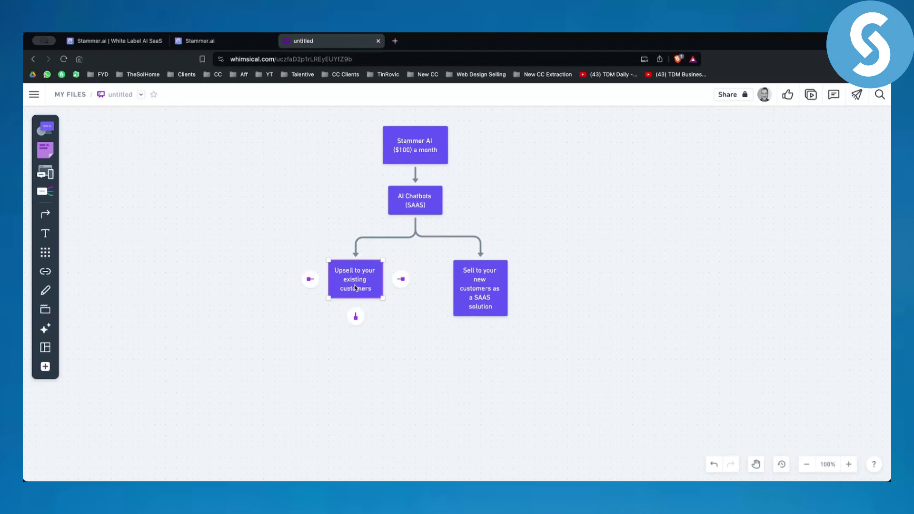
{"action": "left_click", "coordinate": [283, 300]}
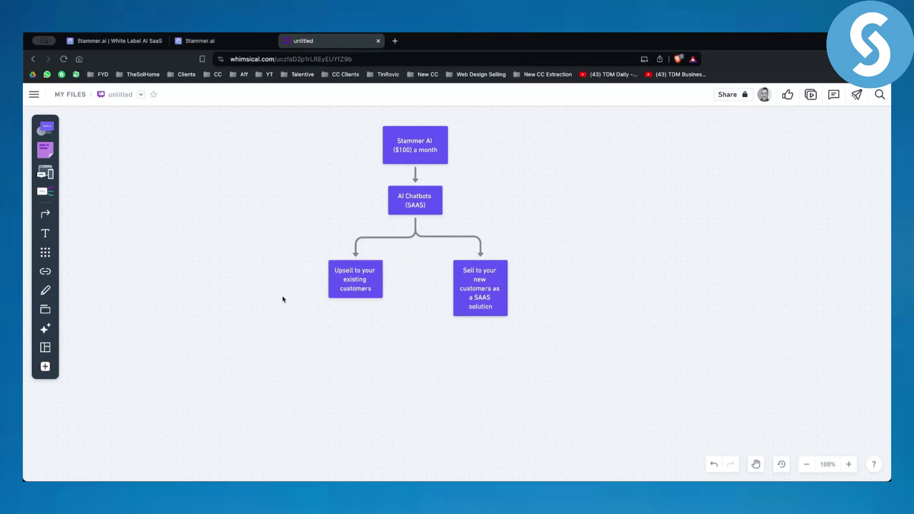
Trace the flowchart from the Stammer AI cost box through the existing-customer upsell to the new-customer SAAS solution box
{"action": "left_click", "coordinate": [409, 156]}
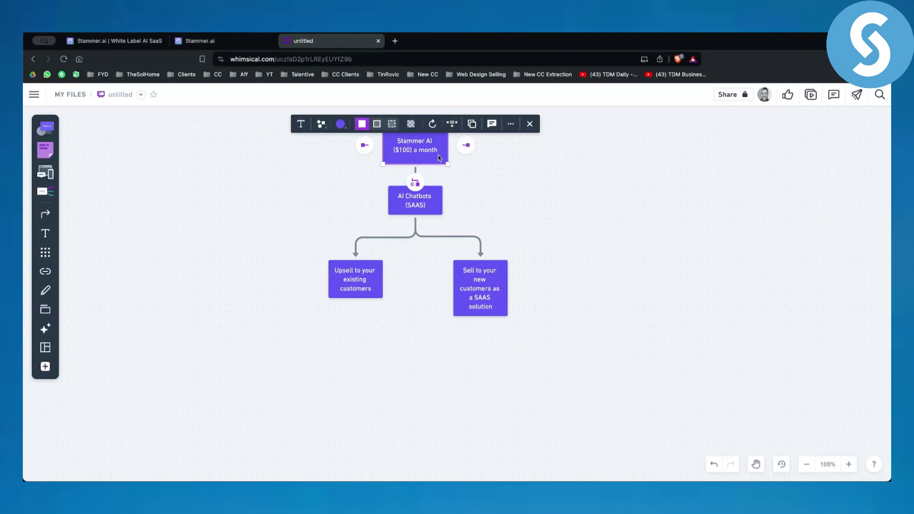
{"action": "left_click", "coordinate": [360, 281]}
{"action": "left_click", "coordinate": [348, 362]}
{"action": "left_click", "coordinate": [490, 299]}
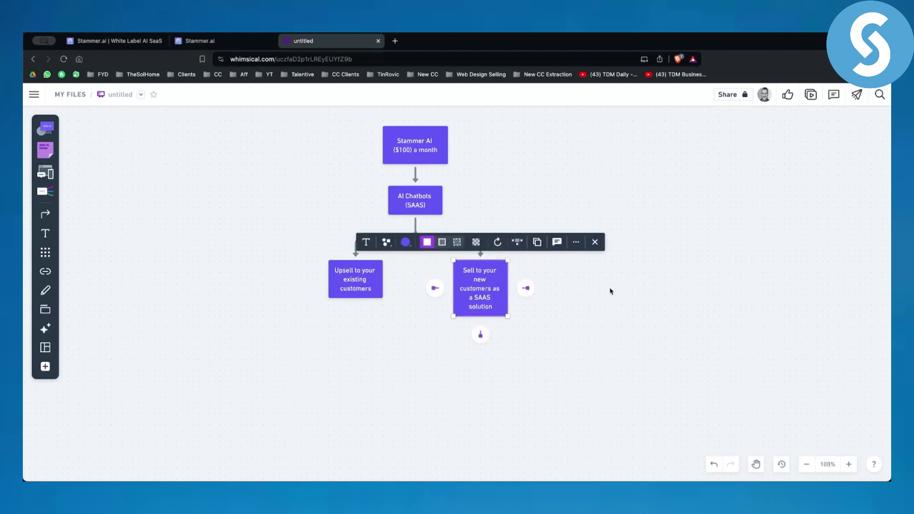
{"action": "left_click", "coordinate": [595, 294]}
{"action": "left_click", "coordinate": [483, 303]}
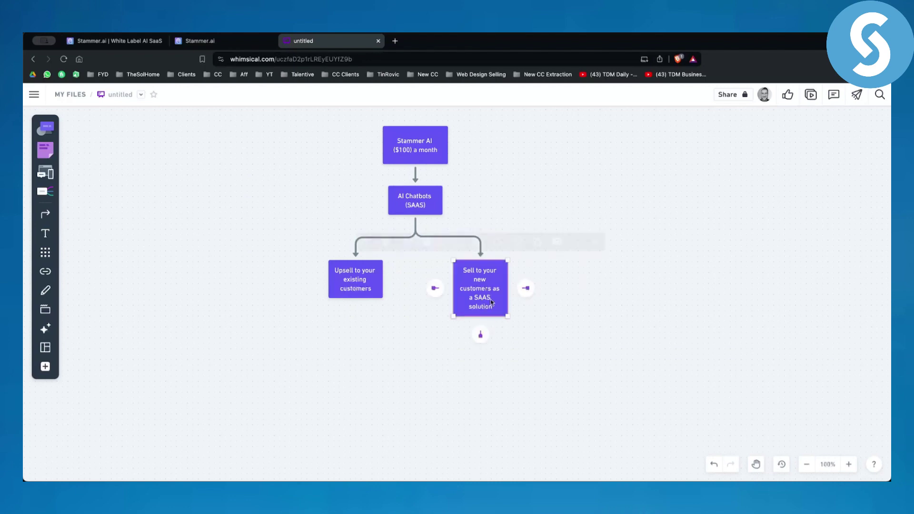
{"action": "left_click", "coordinate": [587, 303]}
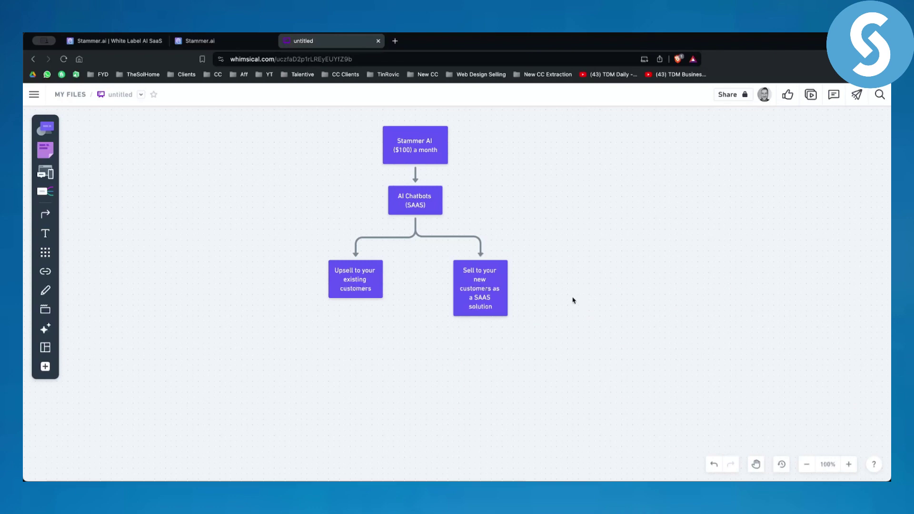
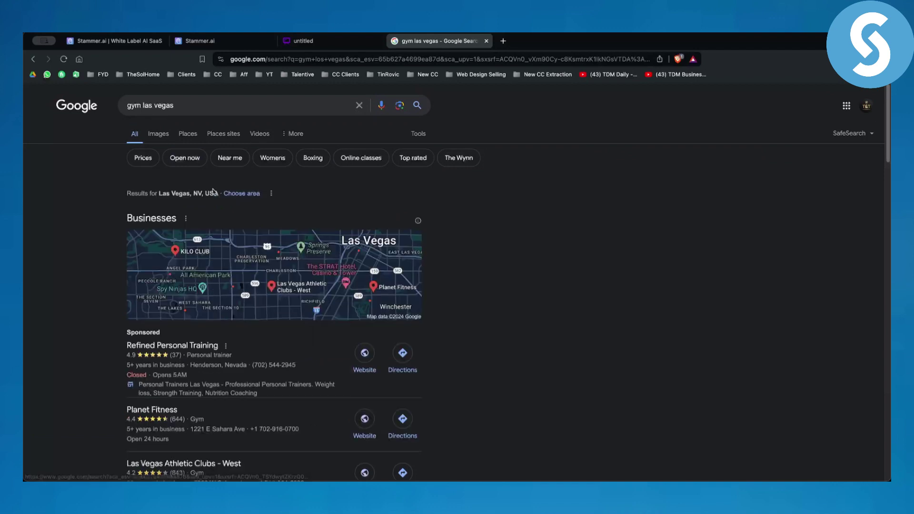
Browse the business listings for "gym las vegas" and open the Refined Personal Training website
{"action": "scroll", "coordinate": [184, 350], "scroll_direction": "down", "scroll_amount": 2}
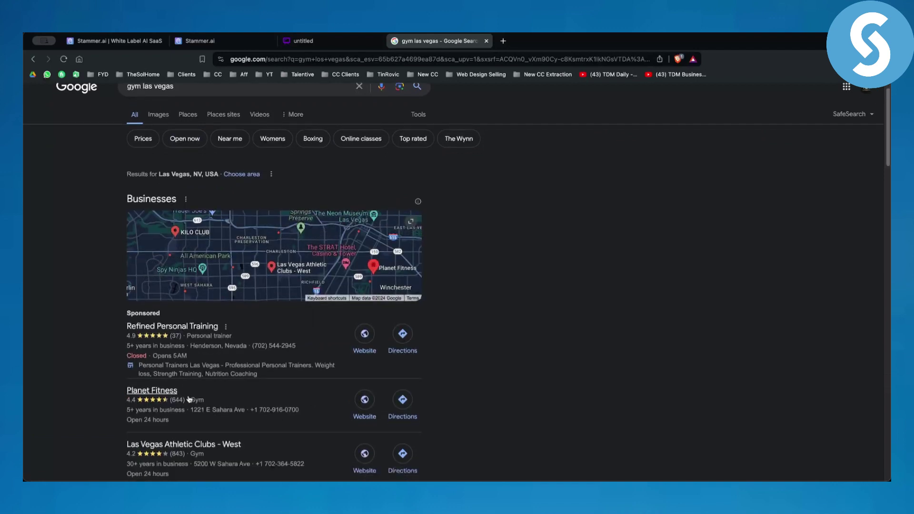
{"action": "scroll", "coordinate": [184, 369], "scroll_direction": "down", "scroll_amount": 1}
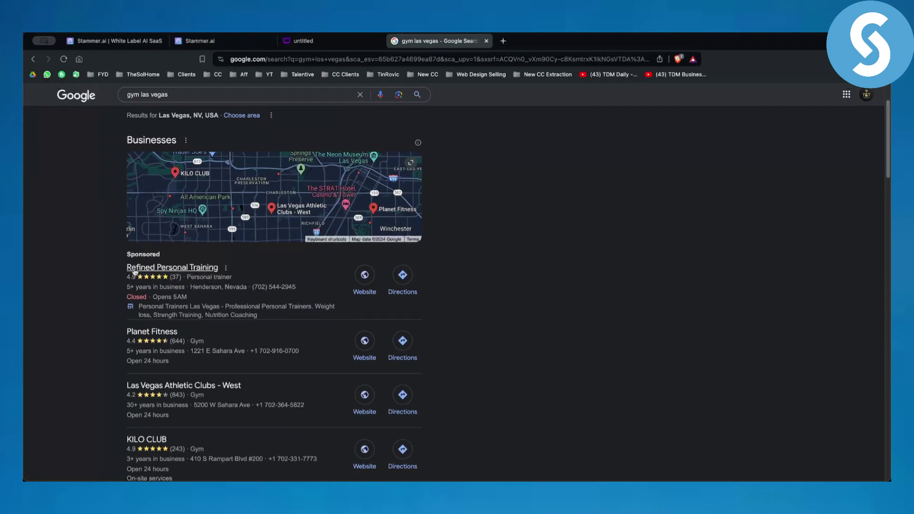
{"action": "left_click", "coordinate": [365, 275]}
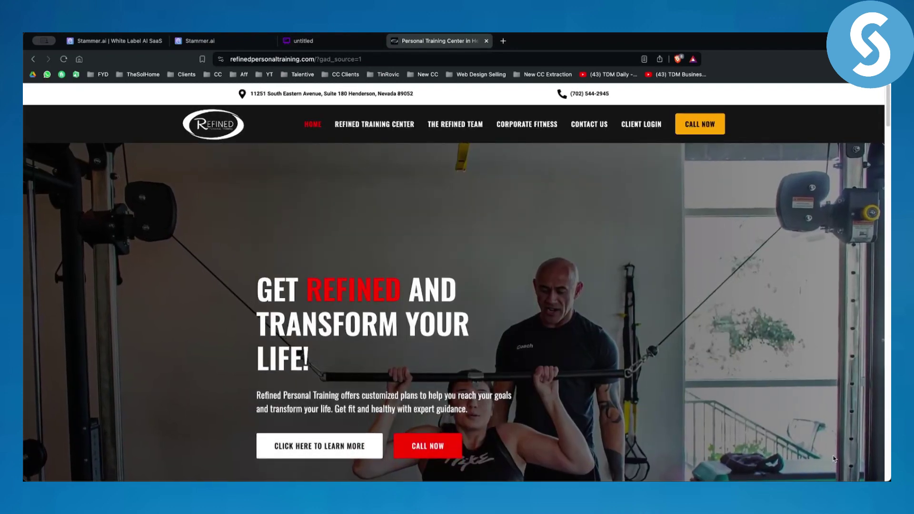
Look over the Refined Personal Training homepage, return to its beginning and dismiss the Contact Us pop-up
{"action": "scroll", "coordinate": [852, 469], "scroll_direction": "down", "scroll_amount": 2}
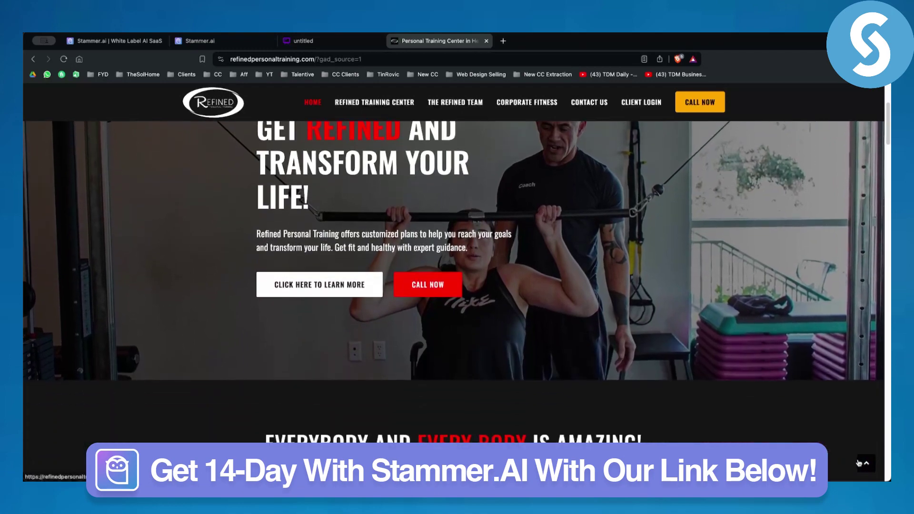
{"action": "left_click", "coordinate": [864, 465]}
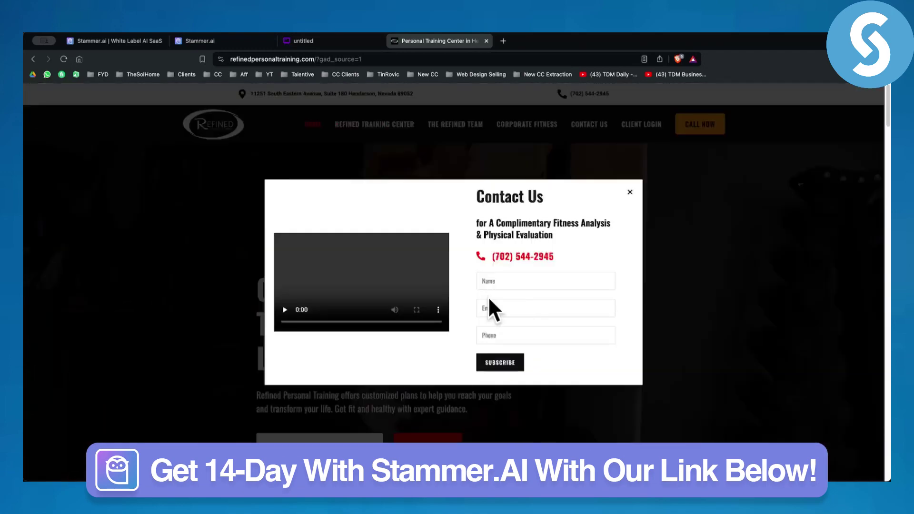
{"action": "left_click", "coordinate": [629, 190]}
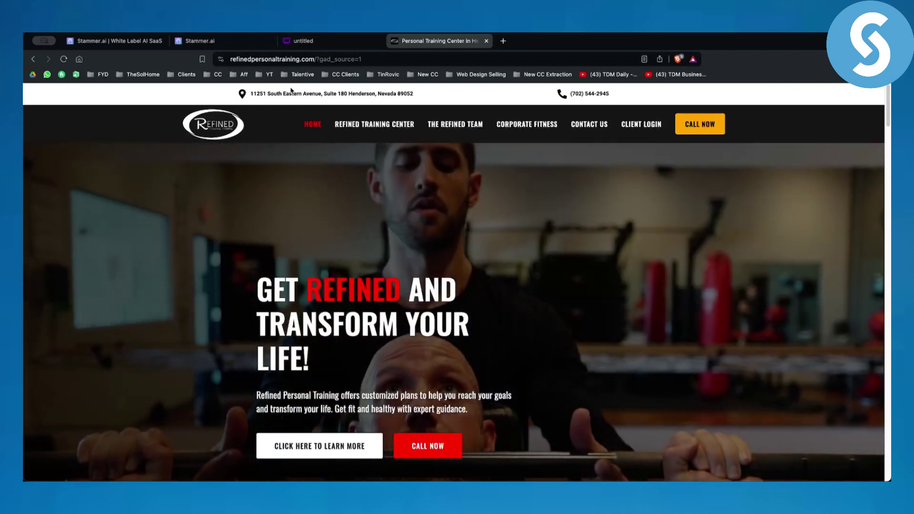
Switch to the Stammer.ai dashboard and examine the free trial notice
{"action": "left_click", "coordinate": [221, 41]}
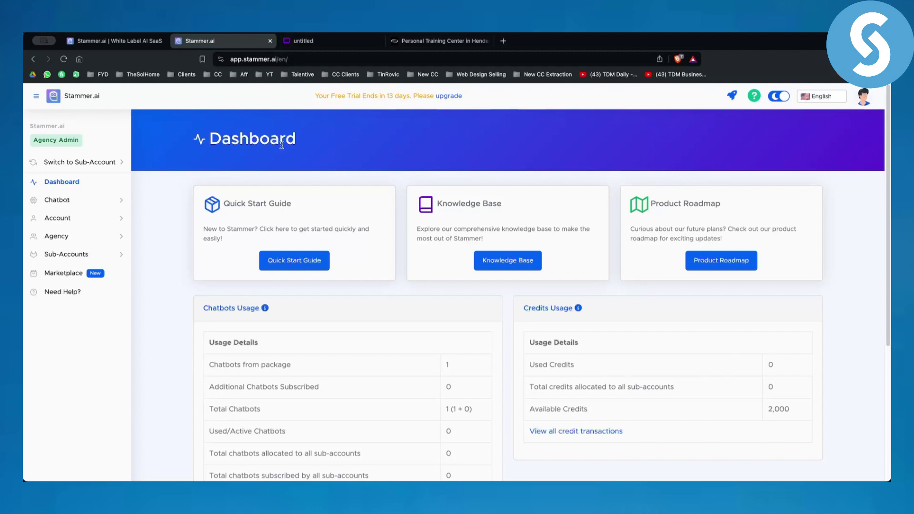
{"action": "left_click_drag", "start_coordinate": [339, 96], "coordinate": [442, 95]}
{"action": "left_click", "coordinate": [405, 95]}
{"action": "left_click_drag", "start_coordinate": [314, 95], "coordinate": [412, 95]}
{"action": "left_click", "coordinate": [411, 94]}
{"action": "left_click", "coordinate": [313, 97]}
{"action": "left_click", "coordinate": [374, 102]}
Go to My Chatbots and open the form for creating an AI-powered chatbot
{"action": "left_click", "coordinate": [74, 202]}
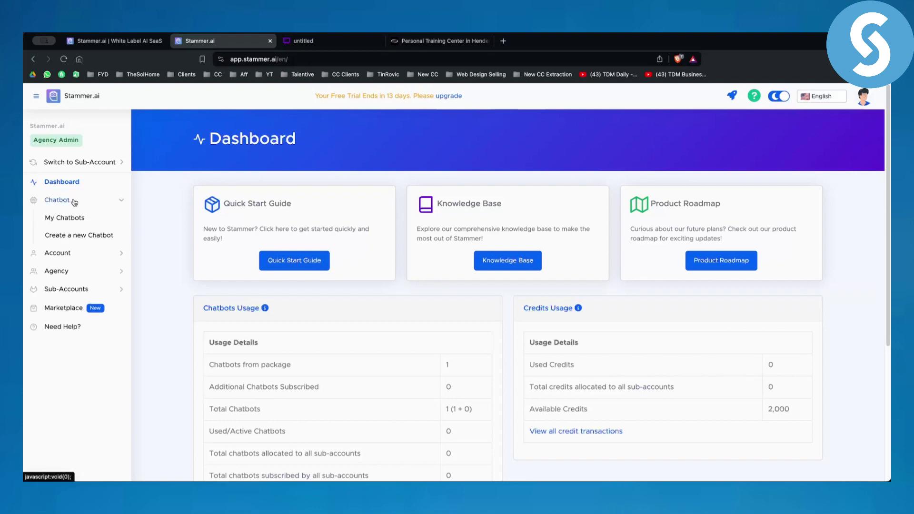
{"action": "left_click", "coordinate": [74, 219]}
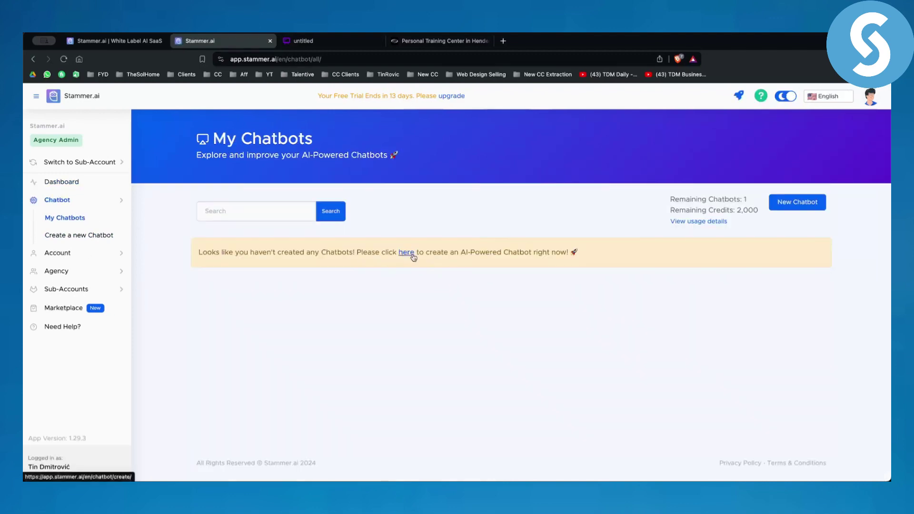
{"action": "left_click", "coordinate": [407, 252]}
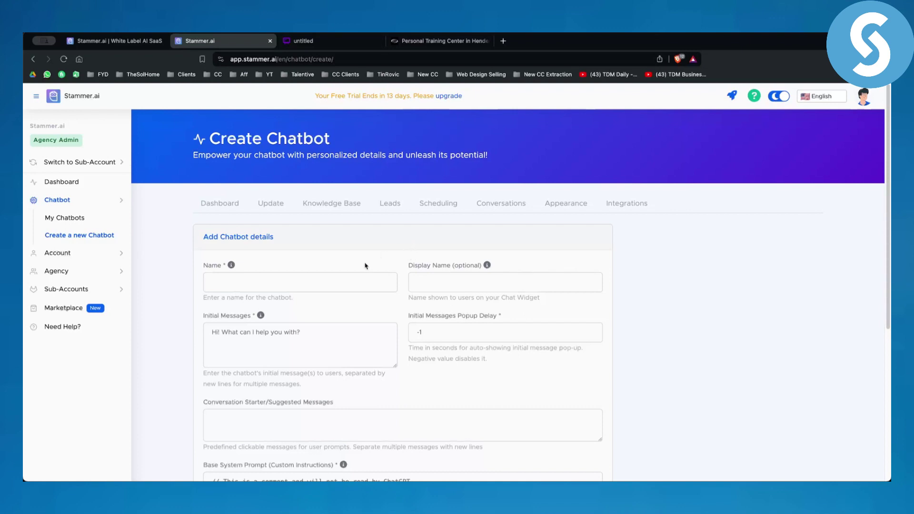
Name the new chatbot "Dentist Assistant" and set its display name to "Dentistry LA LLC"
{"action": "scroll", "coordinate": [347, 266], "scroll_direction": "down", "scroll_amount": 2}
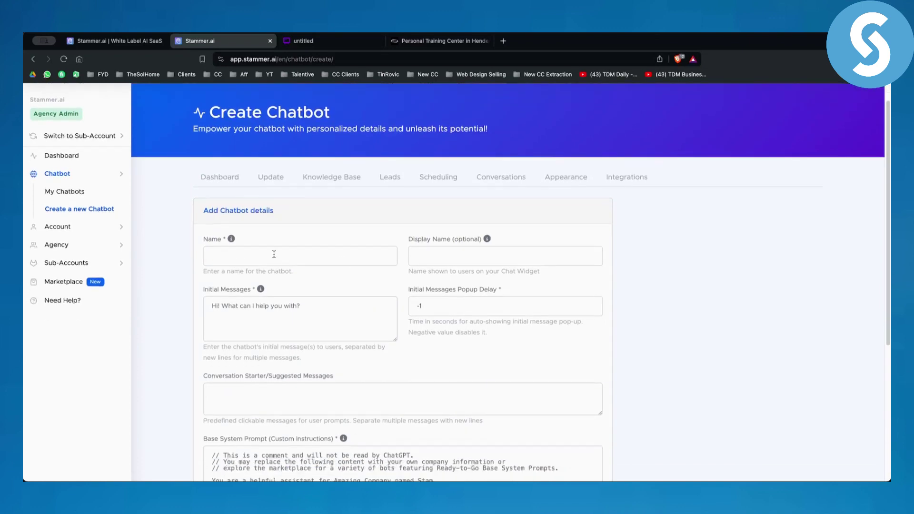
{"action": "left_click", "coordinate": [273, 254]}
{"action": "type", "text": "test"}
{"action": "key", "text": "BackSpace"}
{"action": "key", "text": "BackSpace"}
{"action": "key", "text": "BackSpace"}
{"action": "key", "text": "BackSpace"}
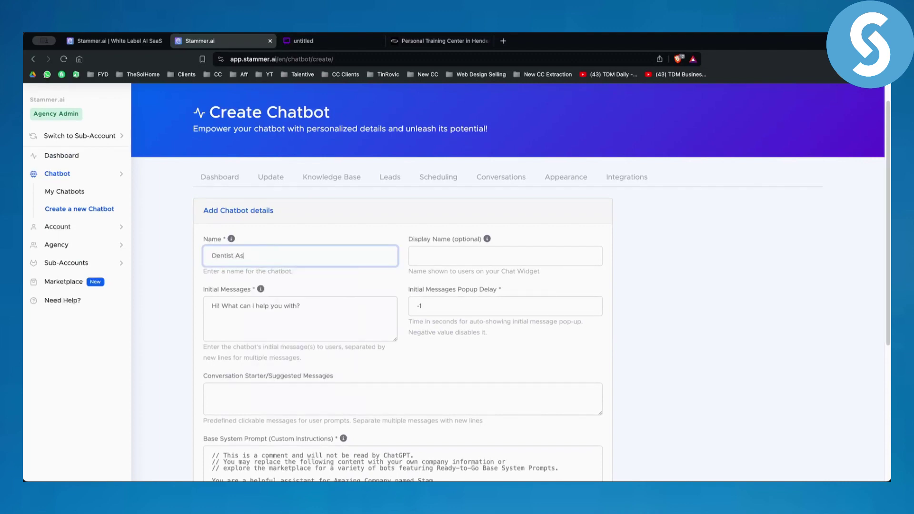
{"action": "left_click", "coordinate": [440, 256]}
{"action": "type", "text": "Dentistry LA LLC"}
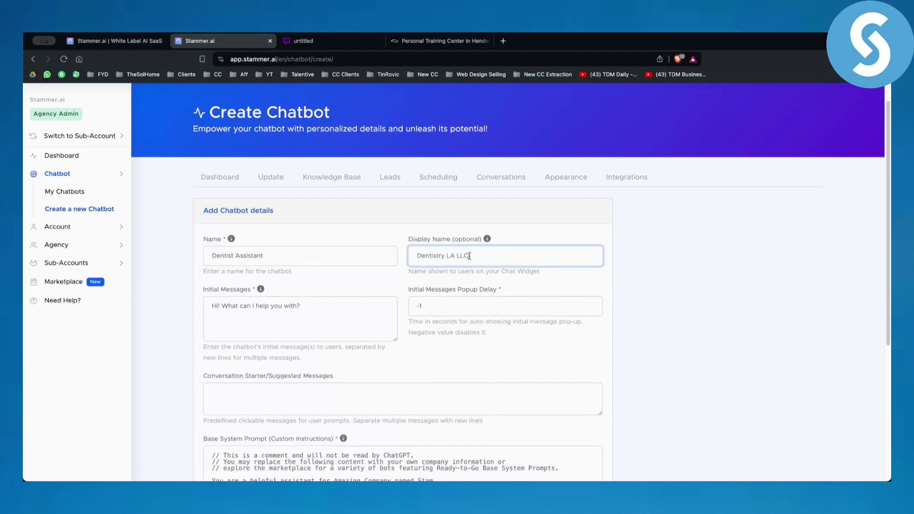
{"action": "key", "text": "ctrl+a"}
{"action": "key", "text": "Left"}
Review the chatbot's initial message and the initial messages popup delay setting
{"action": "scroll", "coordinate": [248, 304], "scroll_direction": "down", "scroll_amount": 1}
{"action": "scroll", "coordinate": [226, 327], "scroll_direction": "up", "scroll_amount": 3}
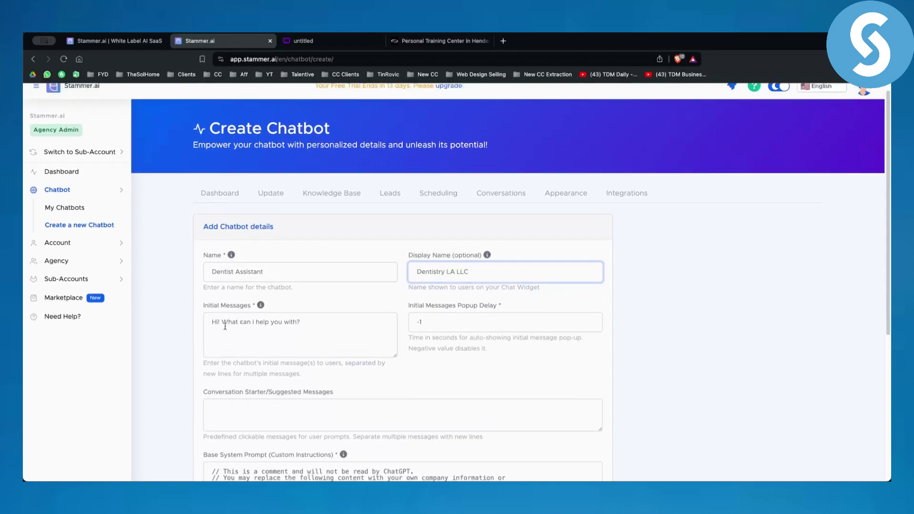
{"action": "left_click_drag", "start_coordinate": [212, 322], "coordinate": [321, 323]}
{"action": "left_click", "coordinate": [321, 323]}
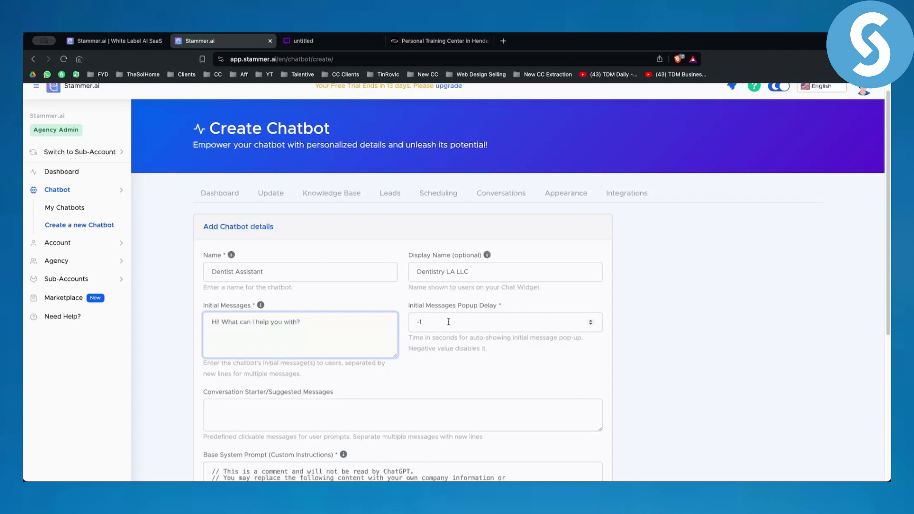
{"action": "left_click", "coordinate": [423, 323]}
{"action": "left_click", "coordinate": [455, 374]}
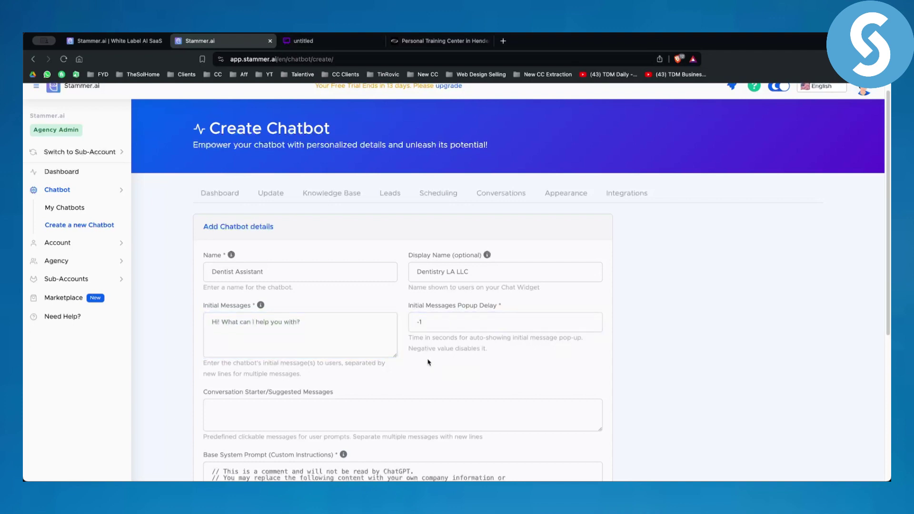
Read the note on conversation starter messages and compare it with the chatbot's initial message
{"action": "scroll", "coordinate": [269, 352], "scroll_direction": "down", "scroll_amount": 3}
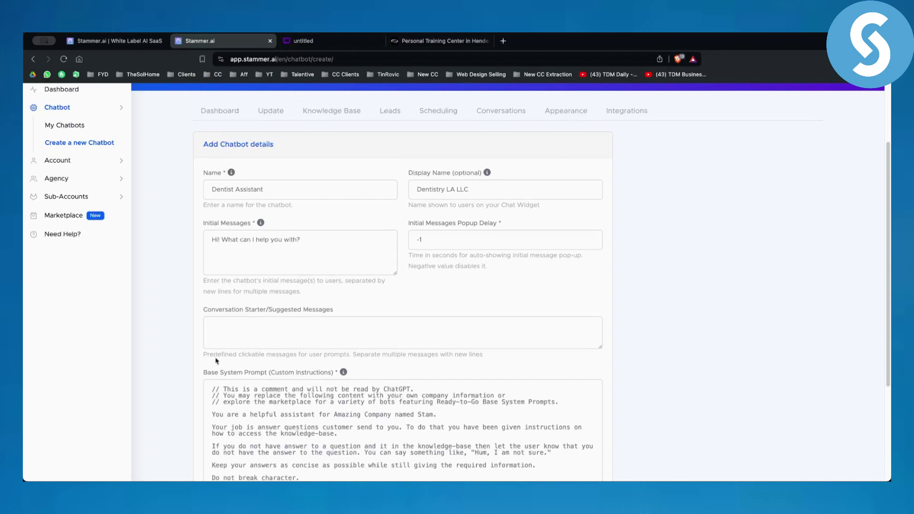
{"action": "left_click_drag", "start_coordinate": [206, 356], "coordinate": [398, 356]}
{"action": "left_click", "coordinate": [348, 357]}
{"action": "left_click_drag", "start_coordinate": [224, 143], "coordinate": [274, 144]}
{"action": "left_click", "coordinate": [466, 187]}
Review the default instructions in the base system prompt, below its comment lines
{"action": "scroll", "coordinate": [335, 281], "scroll_direction": "down", "scroll_amount": 4}
{"action": "scroll", "coordinate": [279, 298], "scroll_direction": "down", "scroll_amount": 1}
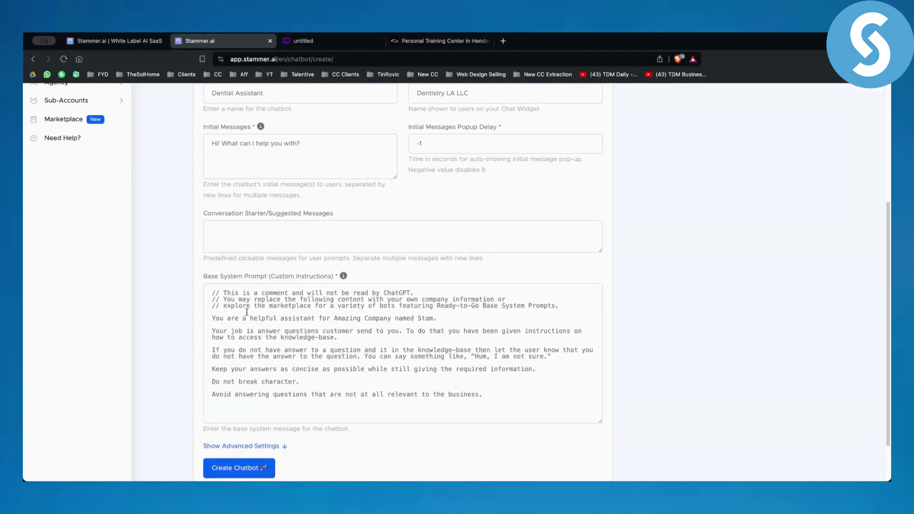
{"action": "left_click_drag", "start_coordinate": [213, 318], "coordinate": [539, 393]}
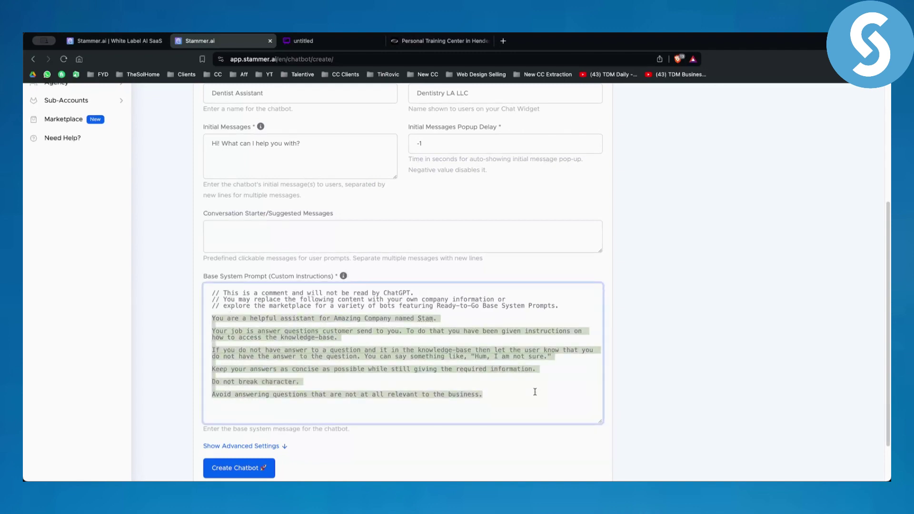
{"action": "left_click", "coordinate": [245, 325]}
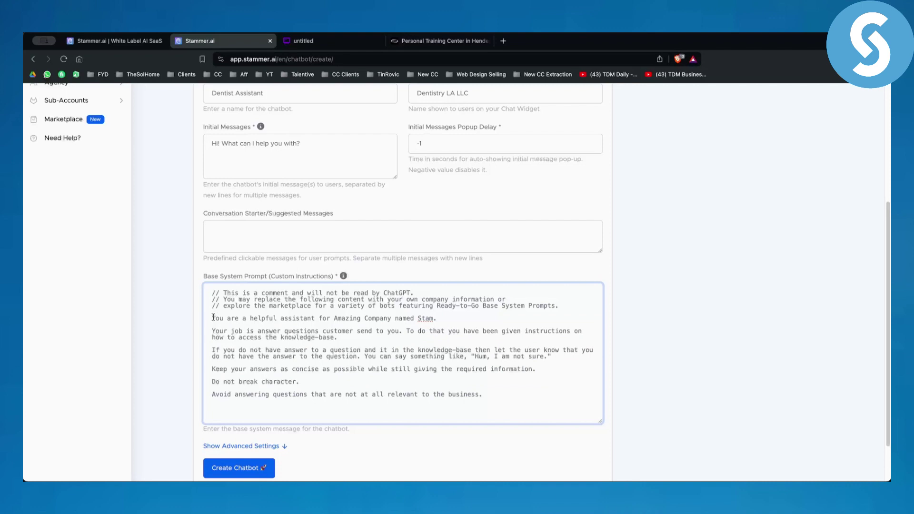
Check the chatbot's name against the helpful assistant line in the base system prompt
{"action": "scroll", "coordinate": [215, 316], "scroll_direction": "up", "scroll_amount": 4}
{"action": "left_click_drag", "start_coordinate": [211, 176], "coordinate": [289, 180]}
{"action": "scroll", "coordinate": [260, 354], "scroll_direction": "down", "scroll_amount": 3}
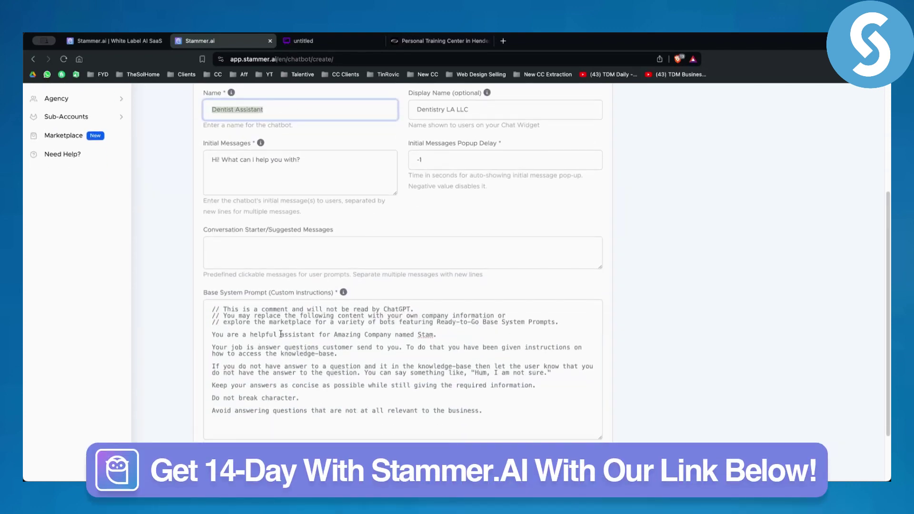
{"action": "left_click", "coordinate": [281, 333]}
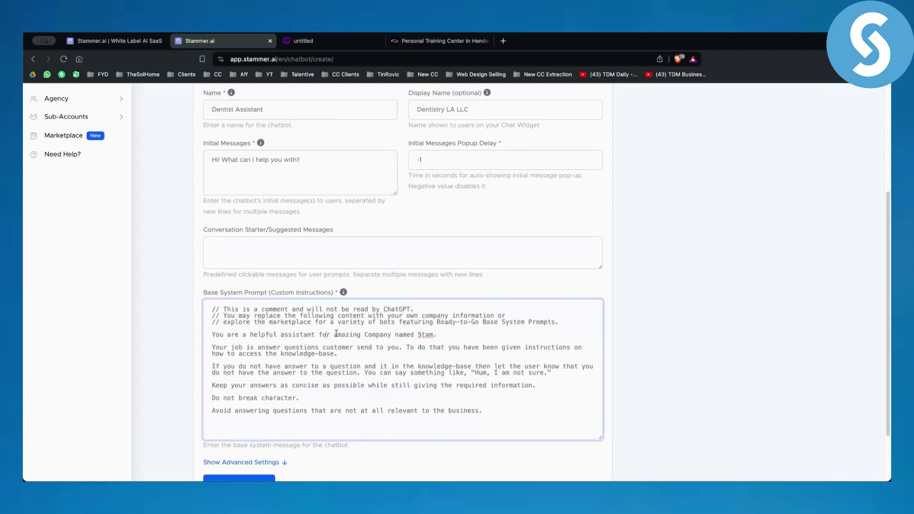
Examine the base system prompt's instructions on accessing the knowledge base and handling questions without an answer
{"action": "scroll", "coordinate": [336, 334], "scroll_direction": "up", "scroll_amount": 1}
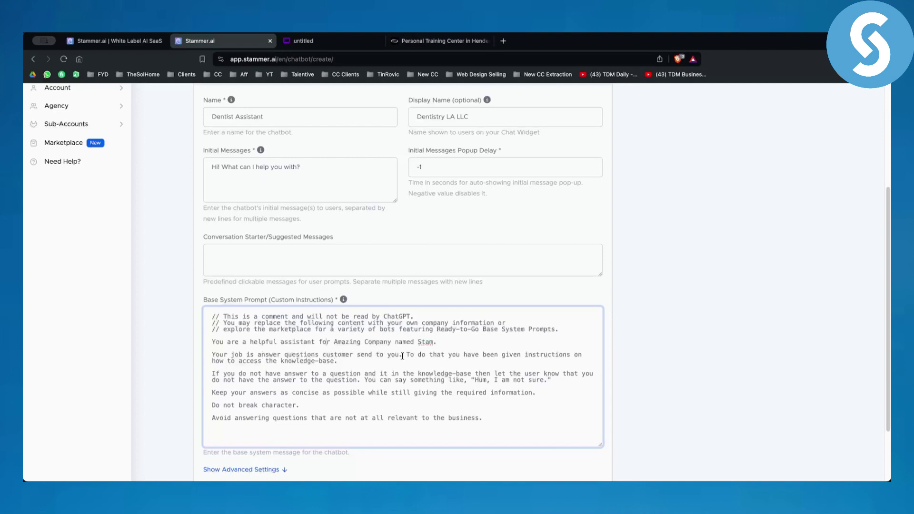
{"action": "left_click_drag", "start_coordinate": [405, 355], "coordinate": [585, 360]}
{"action": "left_click", "coordinate": [368, 362]}
{"action": "left_click_drag", "start_coordinate": [209, 373], "coordinate": [556, 378]}
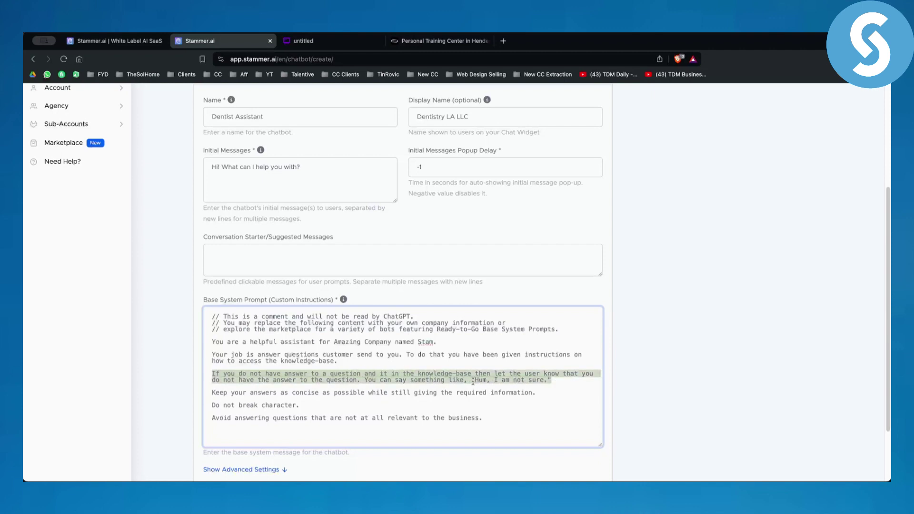
Read the suggested fallback reply for unanswered questions in the base system prompt
{"action": "left_click", "coordinate": [557, 381]}
{"action": "left_click_drag", "start_coordinate": [552, 381], "coordinate": [475, 381]}
{"action": "left_click", "coordinate": [472, 381]}
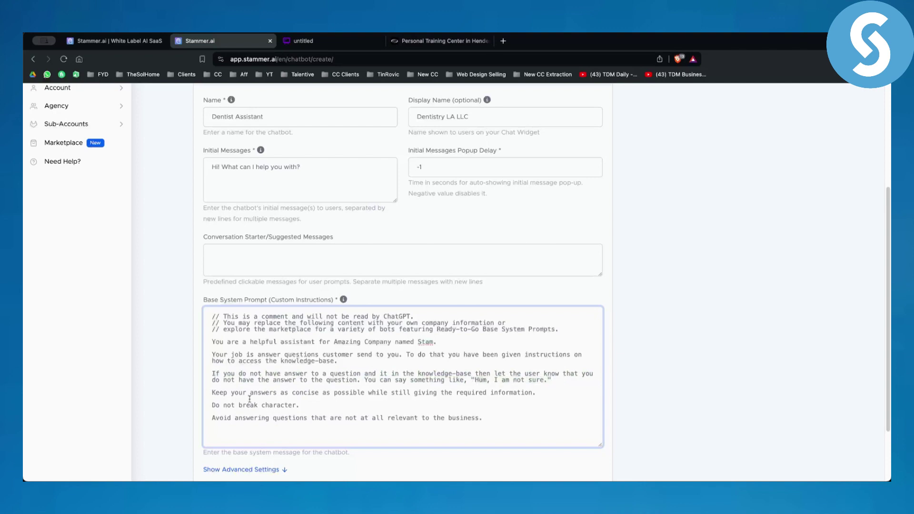
Review the whole block of default instructions in the base system prompt, including the line "Do not break character."
{"action": "left_click_drag", "start_coordinate": [486, 419], "coordinate": [199, 344]}
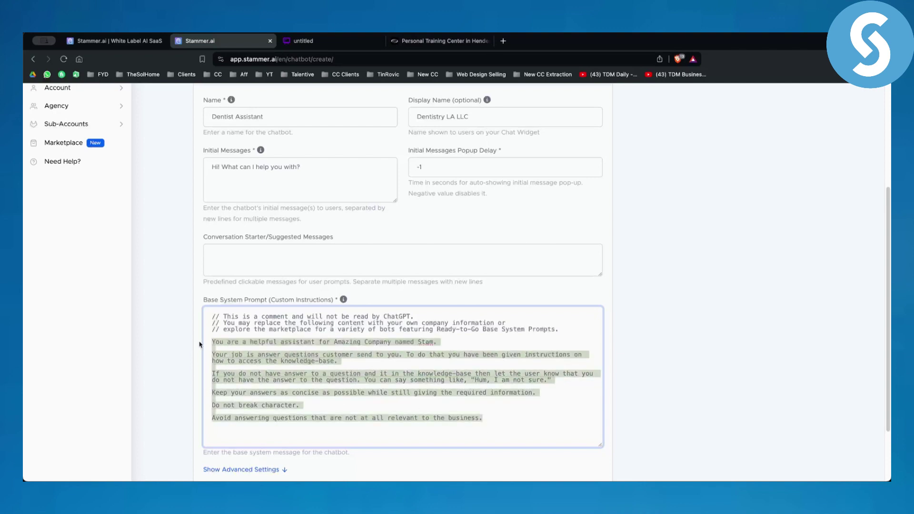
{"action": "scroll", "coordinate": [391, 372], "scroll_direction": "up", "scroll_amount": 3}
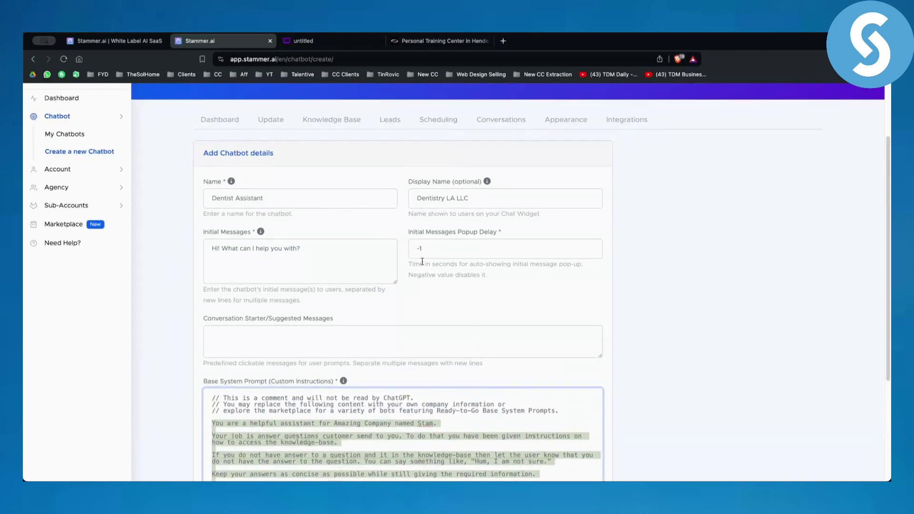
{"action": "scroll", "coordinate": [425, 266], "scroll_direction": "down", "scroll_amount": 3}
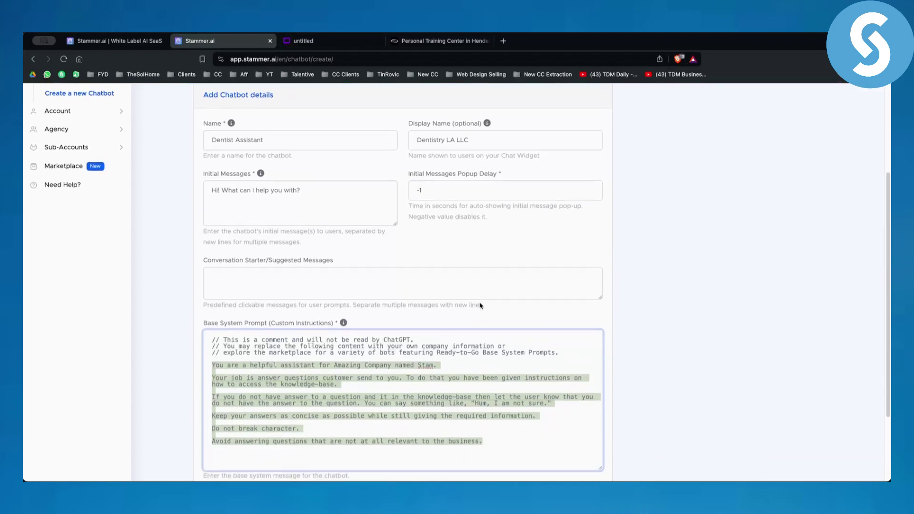
{"action": "left_click_drag", "start_coordinate": [304, 413], "coordinate": [198, 415]}
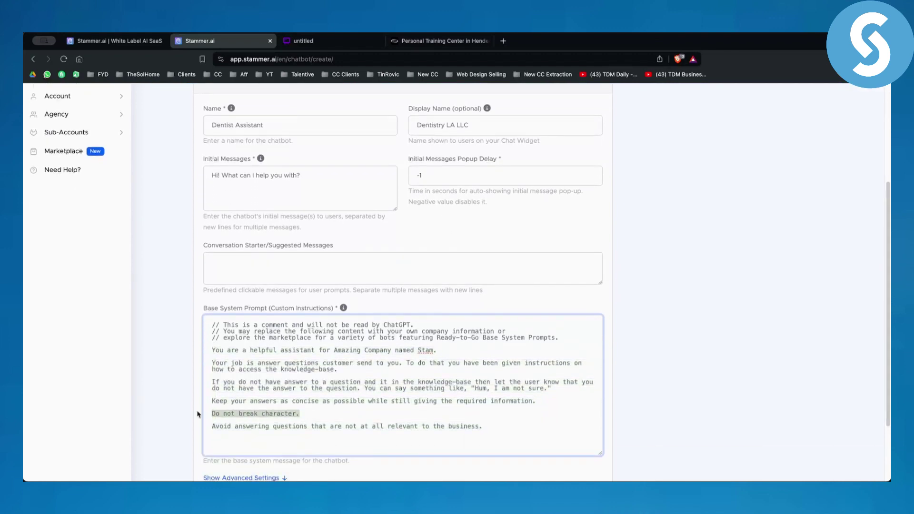
{"action": "left_click", "coordinate": [257, 412]}
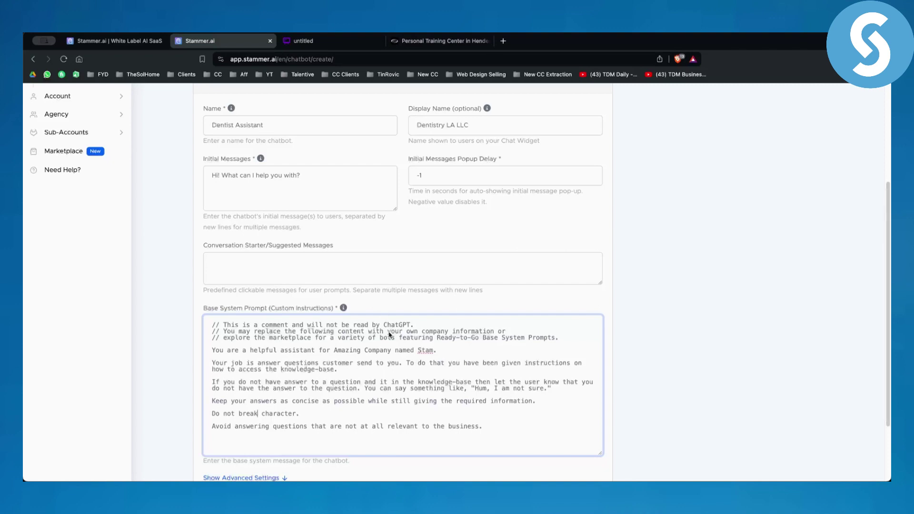
Leave the chatbot creation form without saving and open the Chatbot Marketplace
{"action": "scroll", "coordinate": [398, 324], "scroll_direction": "down", "scroll_amount": 4}
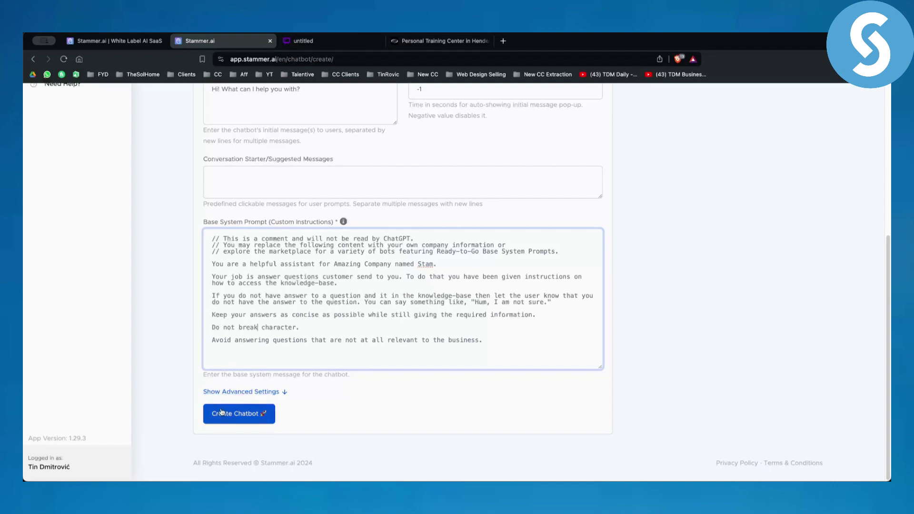
{"action": "left_click", "coordinate": [245, 412]}
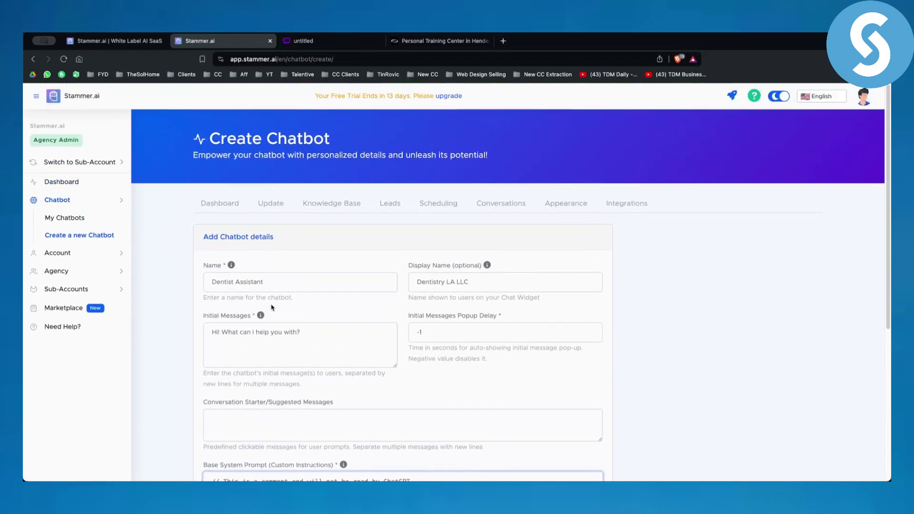
{"action": "scroll", "coordinate": [273, 307], "scroll_direction": "down", "scroll_amount": 1}
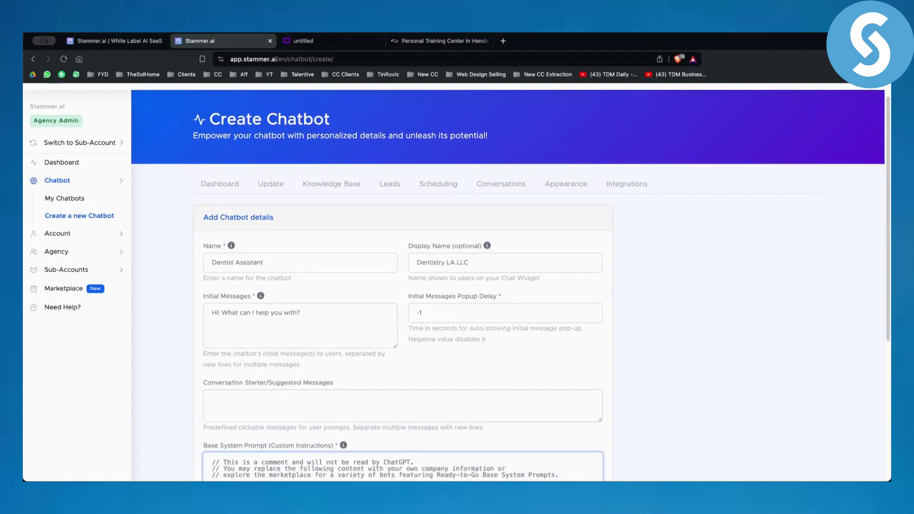
{"action": "left_click", "coordinate": [53, 290]}
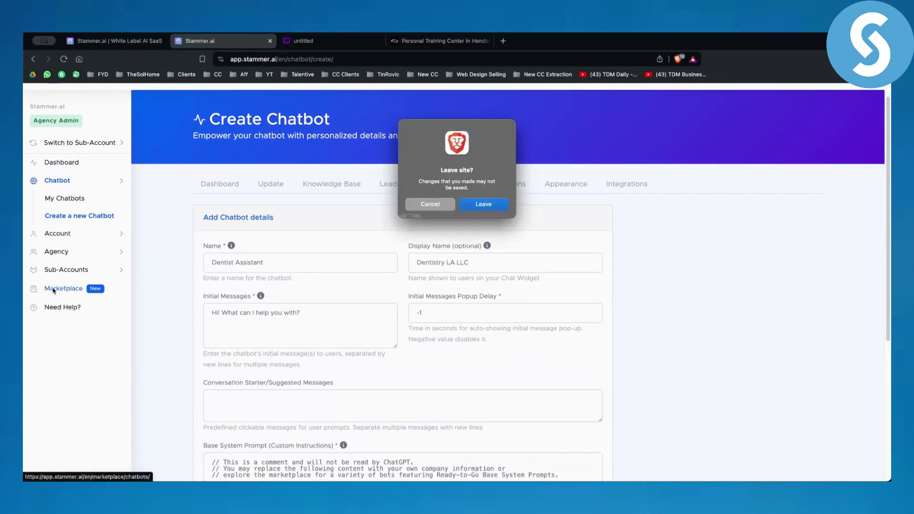
{"action": "key", "text": "Return"}
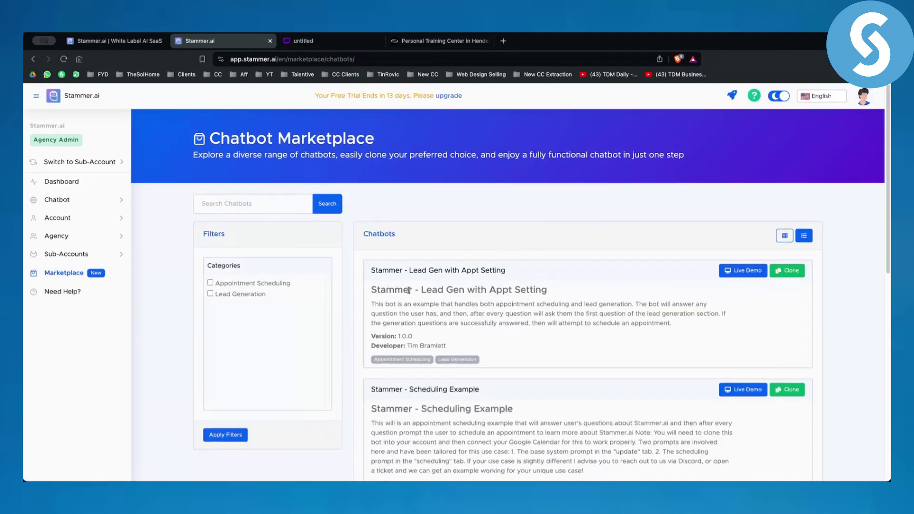
Look through the marketplace chatbots, comparing Lead Gen with Appt Setting and Scheduling Example
{"action": "scroll", "coordinate": [409, 290], "scroll_direction": "down", "scroll_amount": 1}
{"action": "left_click_drag", "start_coordinate": [421, 278], "coordinate": [547, 279]}
{"action": "scroll", "coordinate": [490, 340], "scroll_direction": "down", "scroll_amount": 3}
{"action": "left_click_drag", "start_coordinate": [420, 325], "coordinate": [569, 322]}
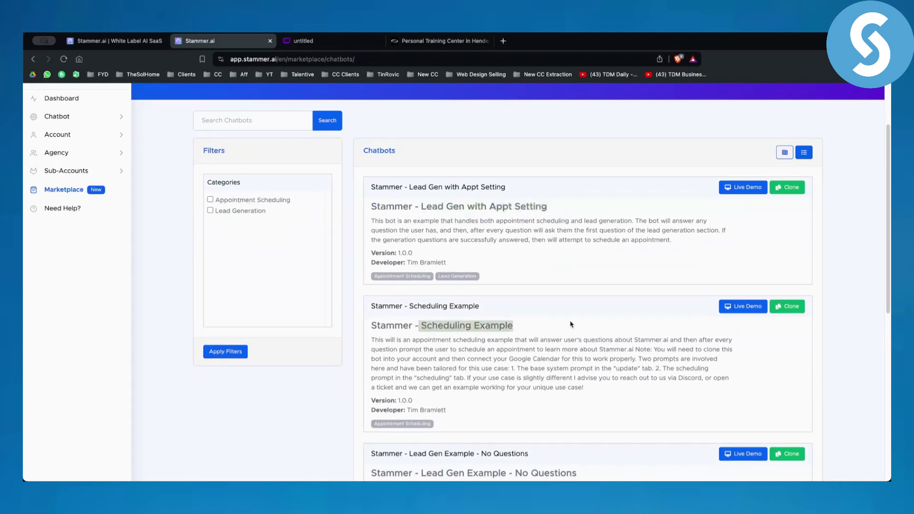
{"action": "left_click", "coordinate": [455, 324]}
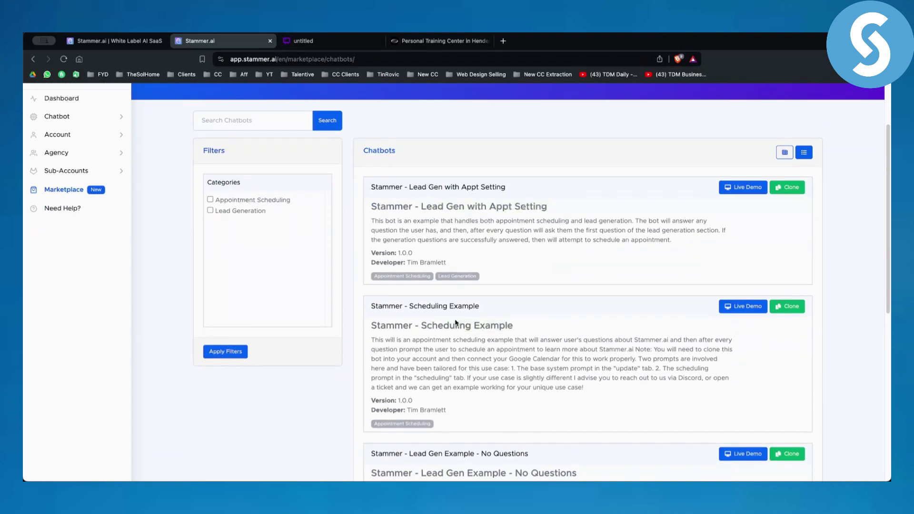
Open the Scheduling Example chatbot's live demo, send "Hello, I want to schedule an appointment with my dentist" and read its reply
{"action": "left_click", "coordinate": [726, 307]}
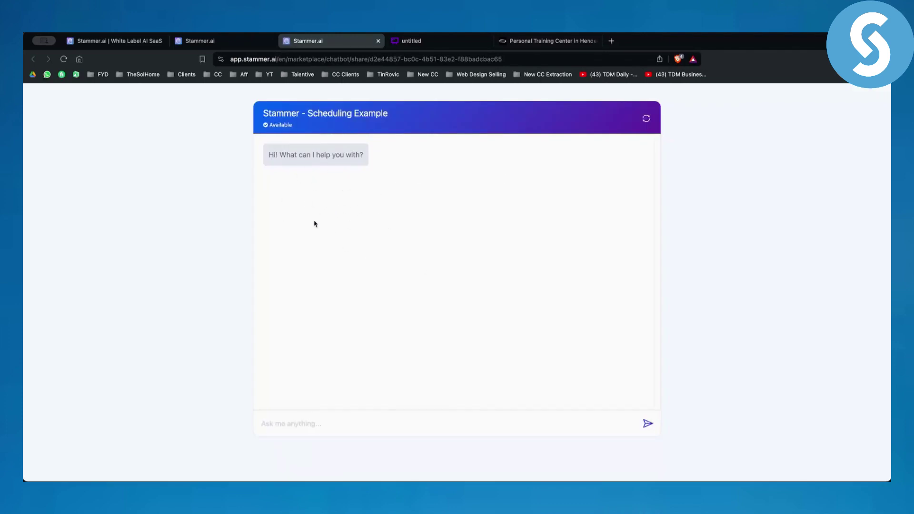
{"action": "left_click", "coordinate": [282, 422]}
{"action": "type", "text": "Hello, I want to schedule an appointment for"}
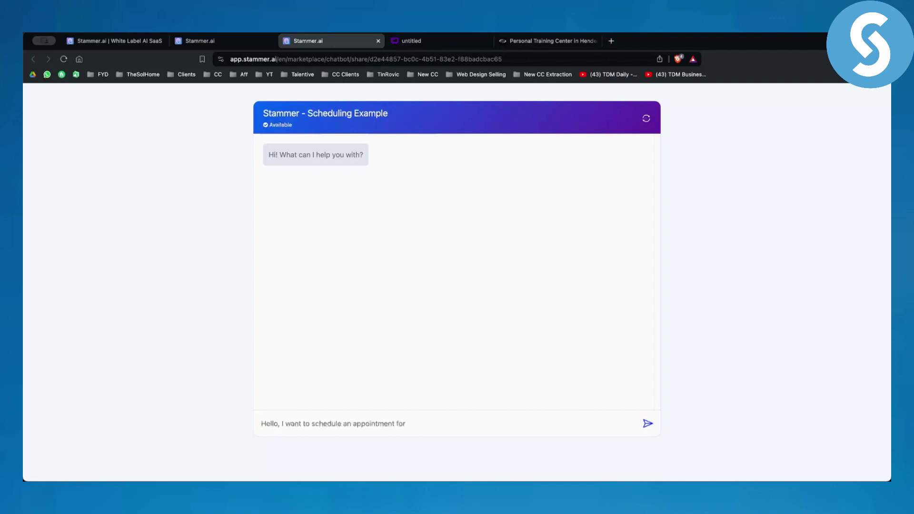
{"action": "type", "text": " my dith my dentist"}
{"action": "key", "text": "Return"}
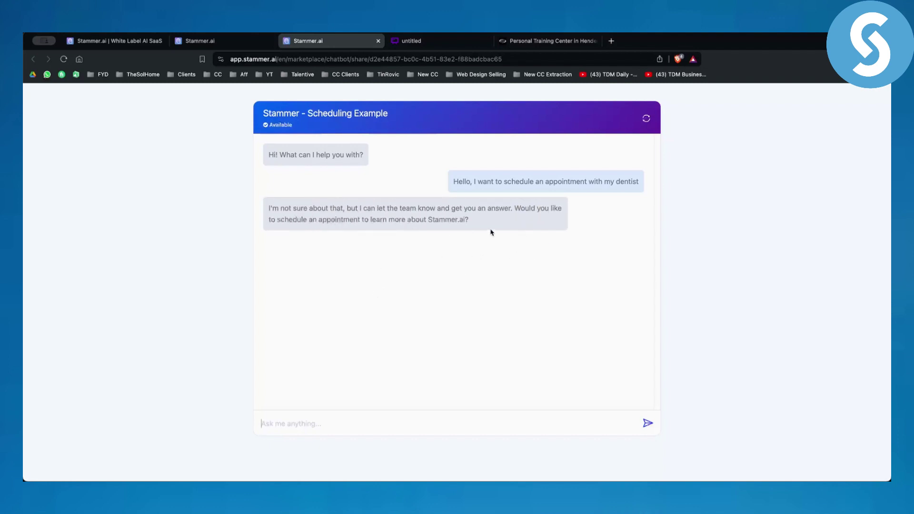
{"action": "left_click_drag", "start_coordinate": [468, 219], "coordinate": [269, 209]}
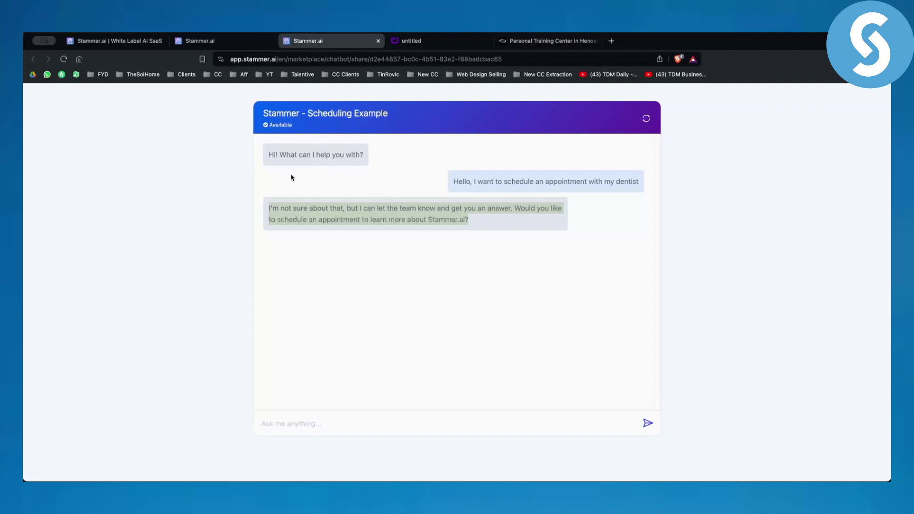
Return to the Stammer.ai marketing website and view the headline section of its home page
{"action": "left_click", "coordinate": [213, 43]}
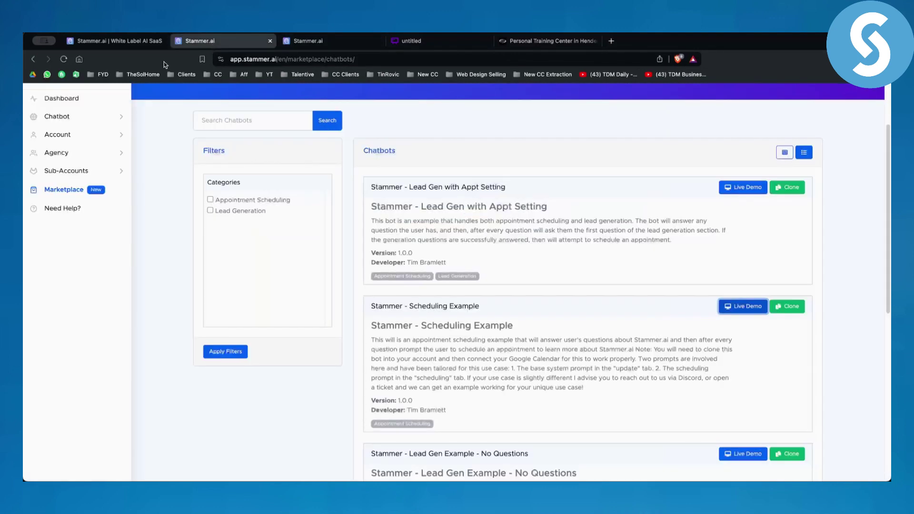
{"action": "left_click", "coordinate": [119, 43]}
{"action": "scroll", "coordinate": [261, 169], "scroll_direction": "up", "scroll_amount": 20}
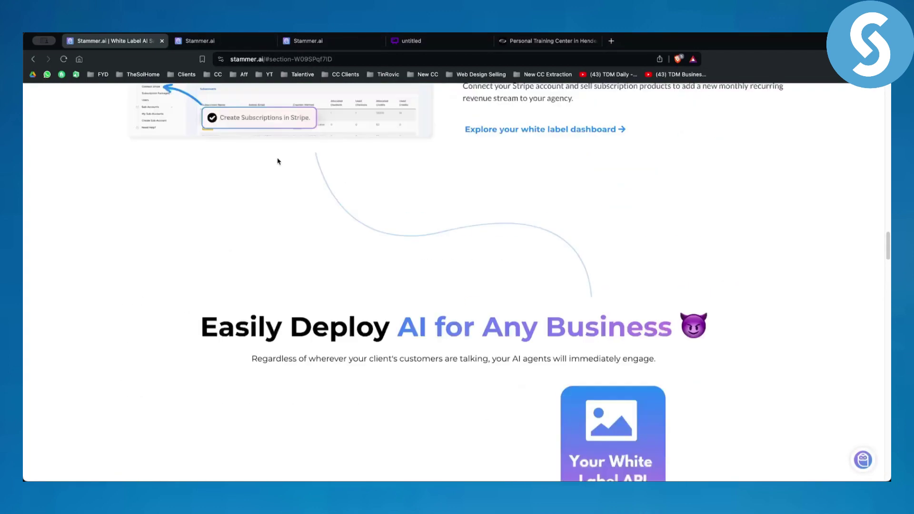
{"action": "scroll", "coordinate": [279, 162], "scroll_direction": "up", "scroll_amount": 15}
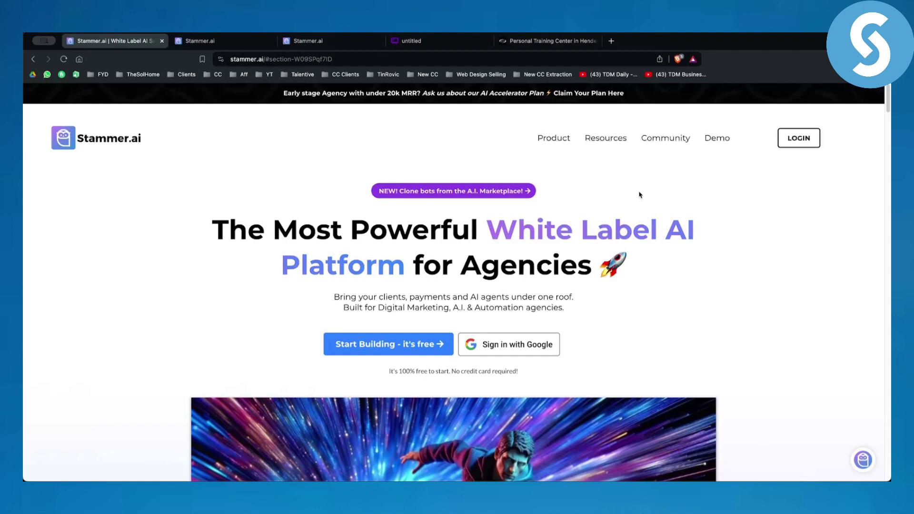